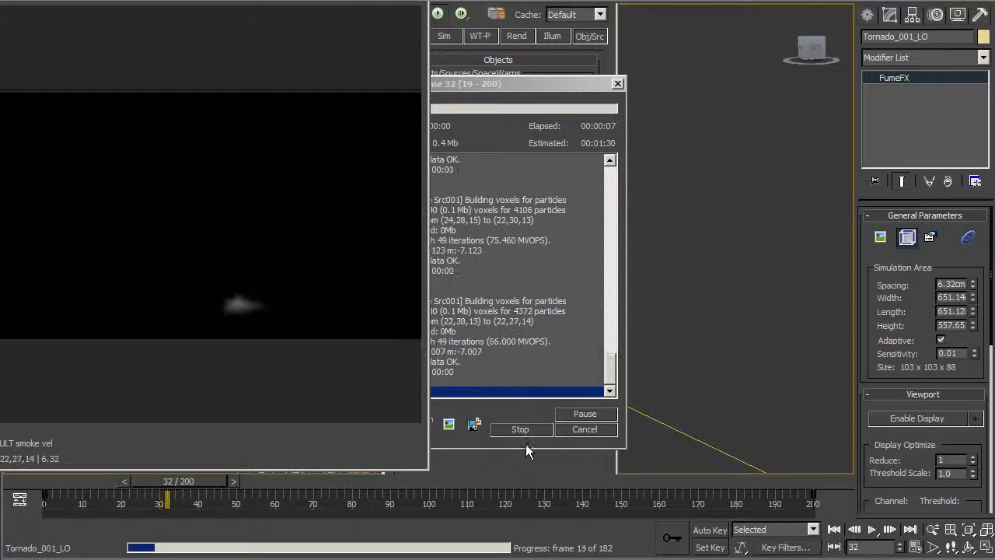
Stop the FumeFX simulation near frame 33 and move the output preview aside to review it.
{"action": "left_click", "coordinate": [529, 427]}
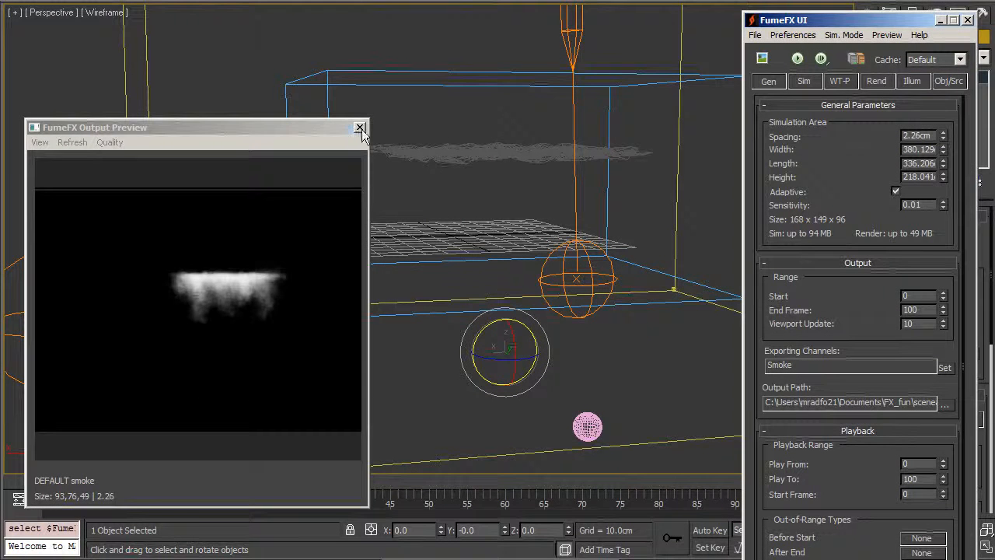
{"action": "left_click_drag", "start_coordinate": [339, 127], "coordinate": [292, 115]}
Delete the old smoke source object from the scene.
{"action": "middle_click_drag", "start_coordinate": [391, 165], "coordinate": [382, 311]}
{"action": "scroll", "coordinate": [382, 310], "scroll_direction": "down", "scroll_amount": 2}
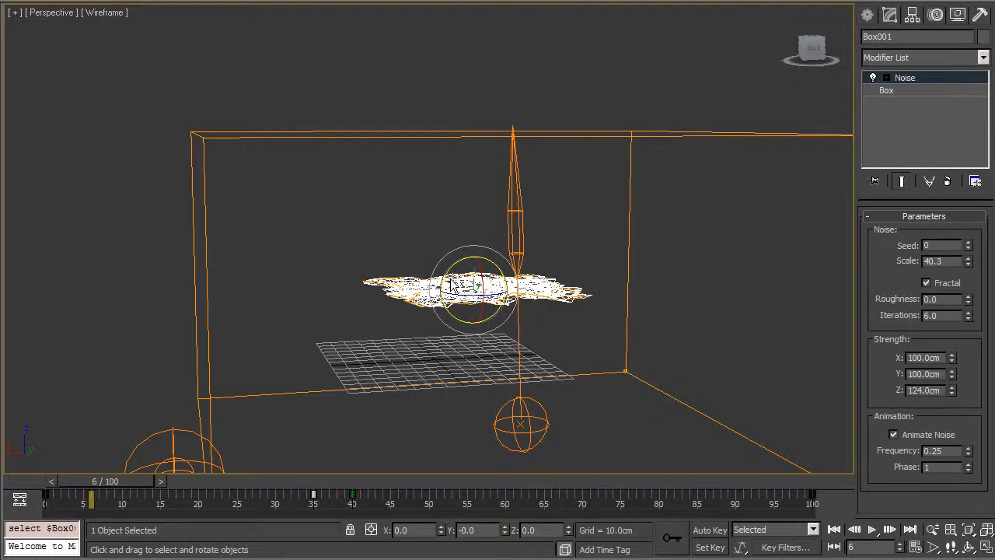
{"action": "key", "text": "Delete"}
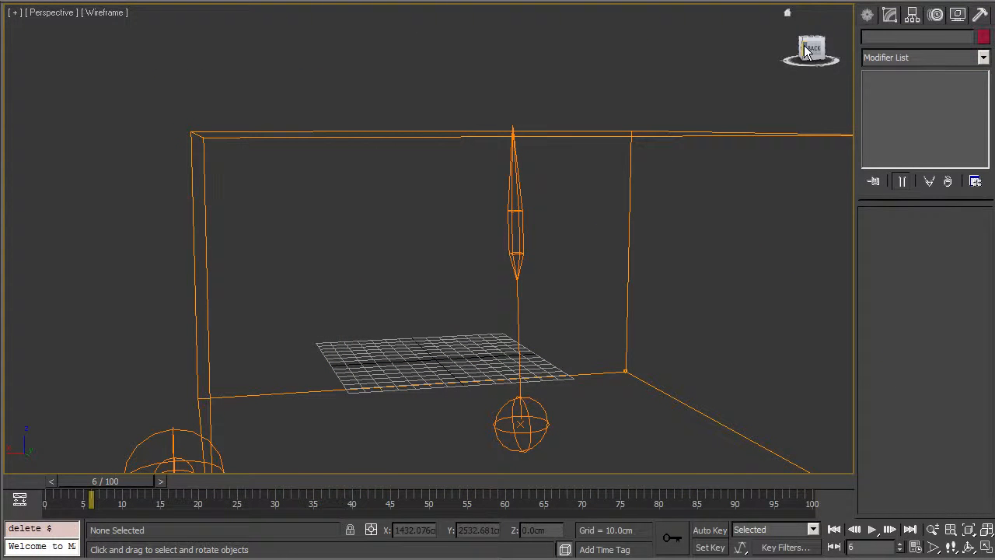
Create a Particle Flow source emitter in the viewport and rotate it.
{"action": "left_click", "coordinate": [868, 15]}
{"action": "left_click", "coordinate": [904, 62]}
{"action": "left_click", "coordinate": [873, 40]}
{"action": "left_click", "coordinate": [918, 62]}
{"action": "left_click", "coordinate": [930, 107]}
{"action": "left_click", "coordinate": [896, 114]}
{"action": "left_click_drag", "start_coordinate": [635, 425], "coordinate": [735, 214]}
{"action": "key", "text": "w"}
{"action": "key", "text": "e"}
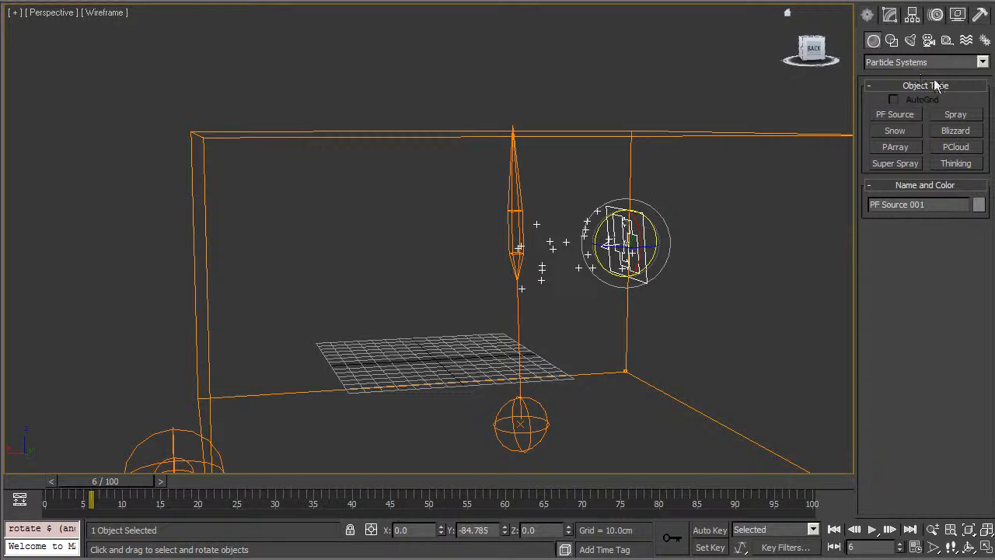
Add a Wind force near the container's corner with Strength 0 and Turbulence 10.
{"action": "left_click", "coordinate": [966, 40]}
{"action": "left_click", "coordinate": [957, 63]}
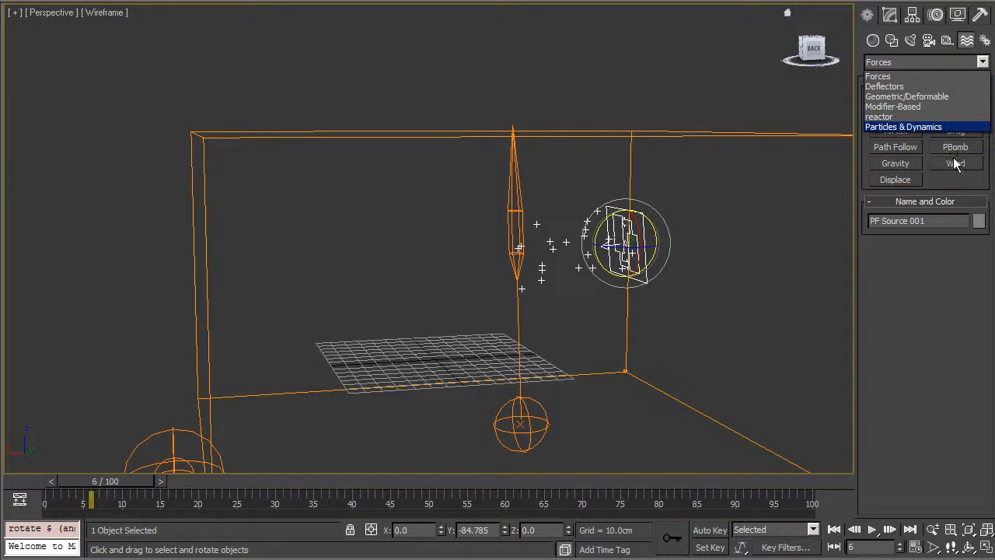
{"action": "left_click", "coordinate": [945, 122]}
{"action": "left_click", "coordinate": [957, 62]}
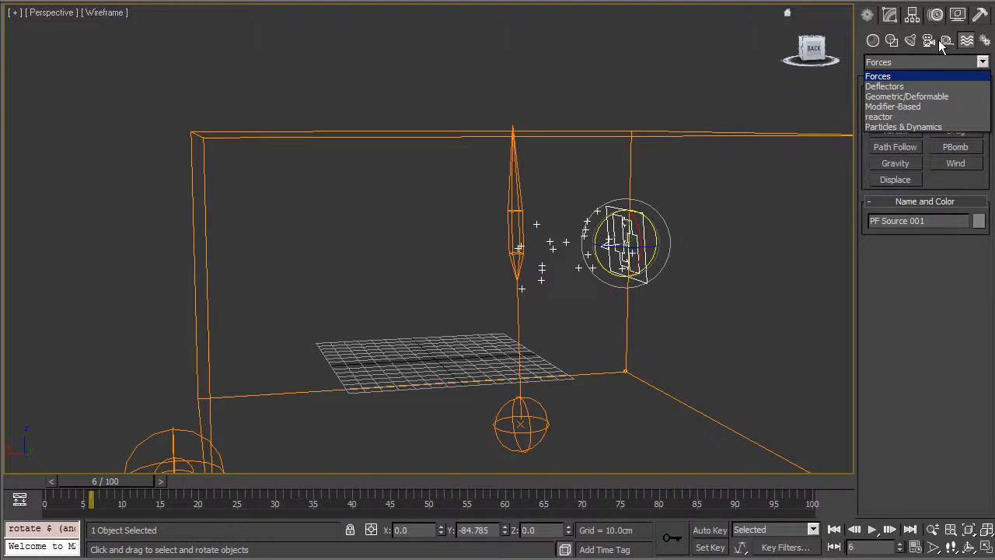
{"action": "left_click", "coordinate": [961, 75]}
{"action": "left_click", "coordinate": [964, 164]}
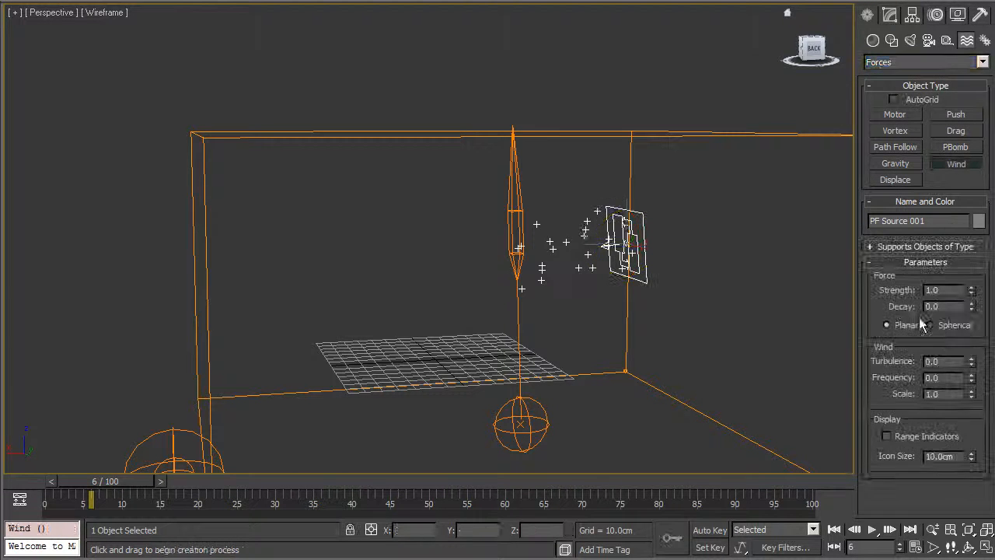
{"action": "left_click_drag", "start_coordinate": [701, 387], "coordinate": [667, 362]}
{"action": "key", "text": "e"}
{"action": "left_click", "coordinate": [893, 16]}
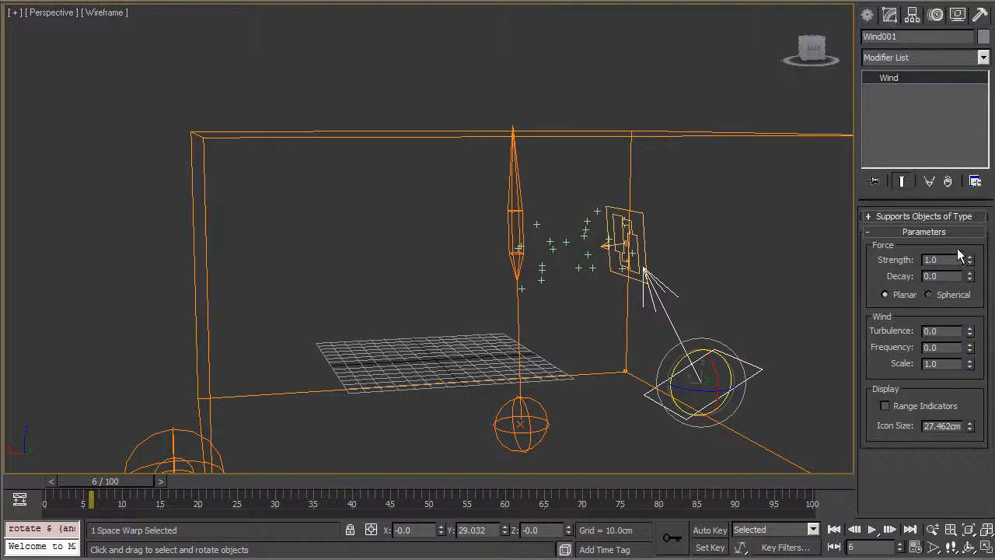
{"action": "type", "text": "0"}
{"action": "key", "text": "Tab"}
{"action": "key", "text": "Tab"}
{"action": "type", "text": "10"}
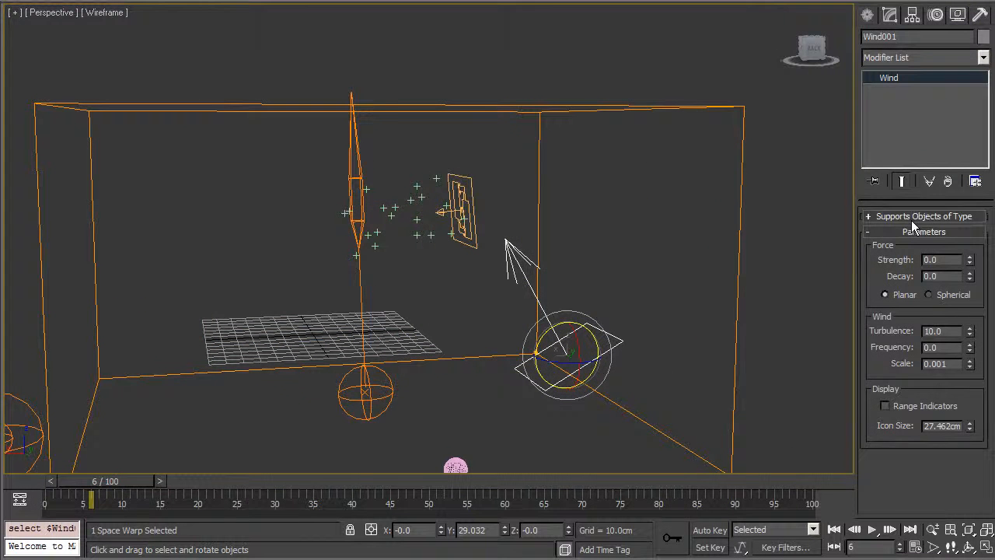
In Particle View, raise the Birth 001 amount to 11864.
{"action": "left_click", "coordinate": [463, 222]}
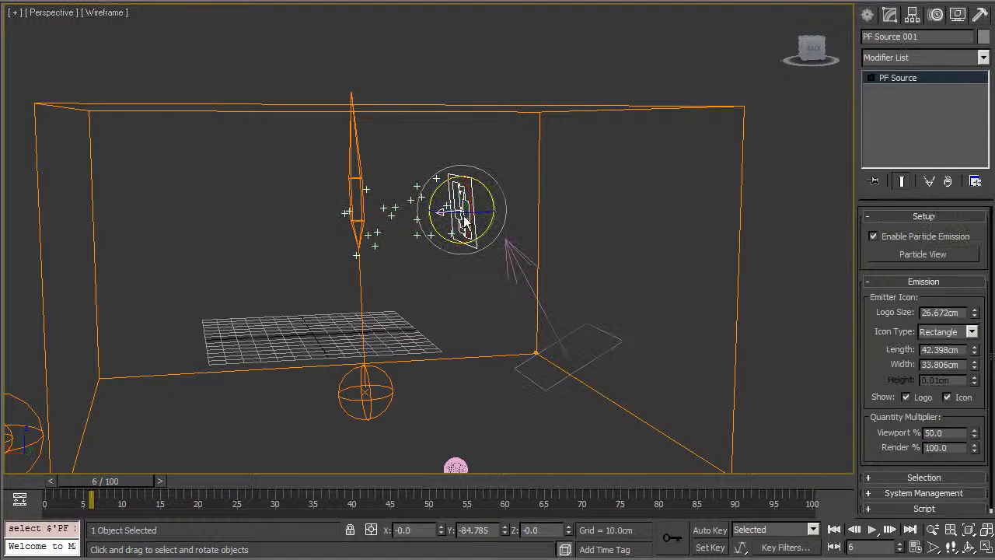
{"action": "left_click", "coordinate": [930, 255]}
{"action": "left_click", "coordinate": [162, 187]}
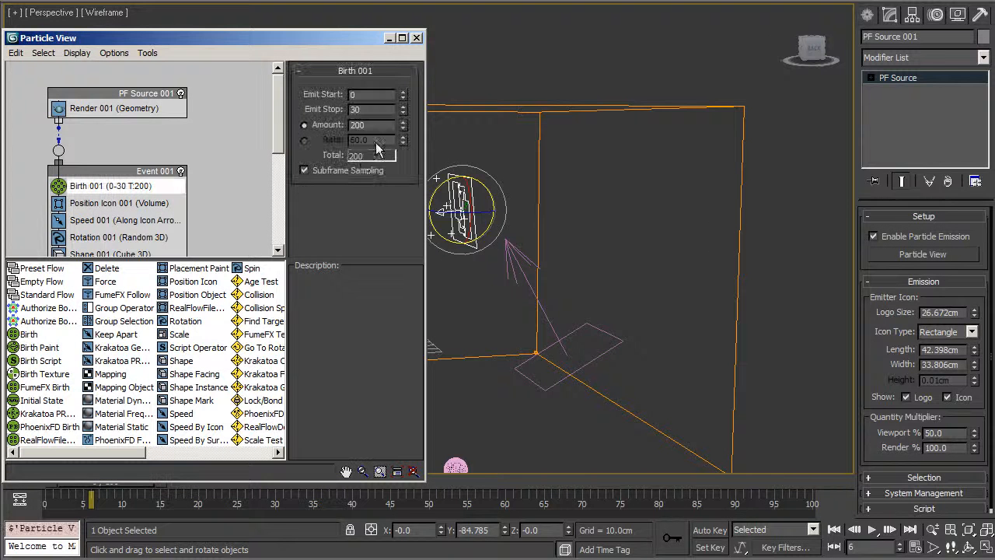
{"action": "left_click_drag", "start_coordinate": [403, 127], "coordinate": [3, 548]}
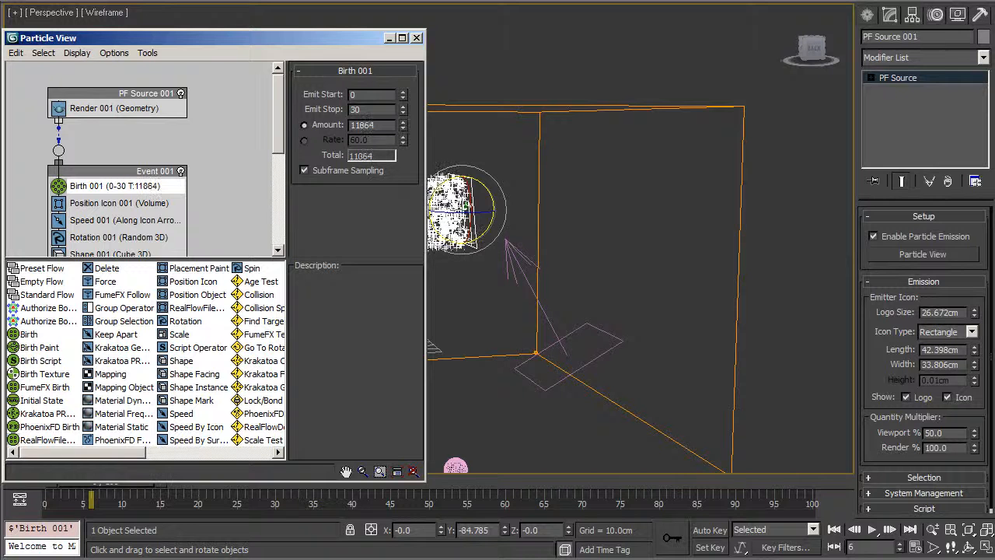
Add a Force operator using Wind001 to Event 001 and scrub to frame 21.
{"action": "left_click_drag", "start_coordinate": [425, 482], "coordinate": [691, 556]}
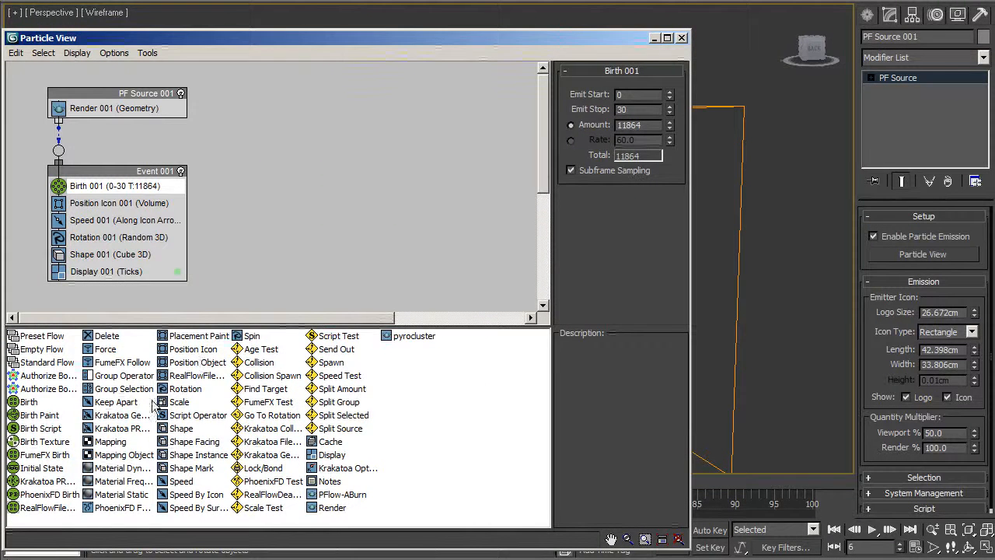
{"action": "left_click_drag", "start_coordinate": [105, 349], "coordinate": [119, 272]}
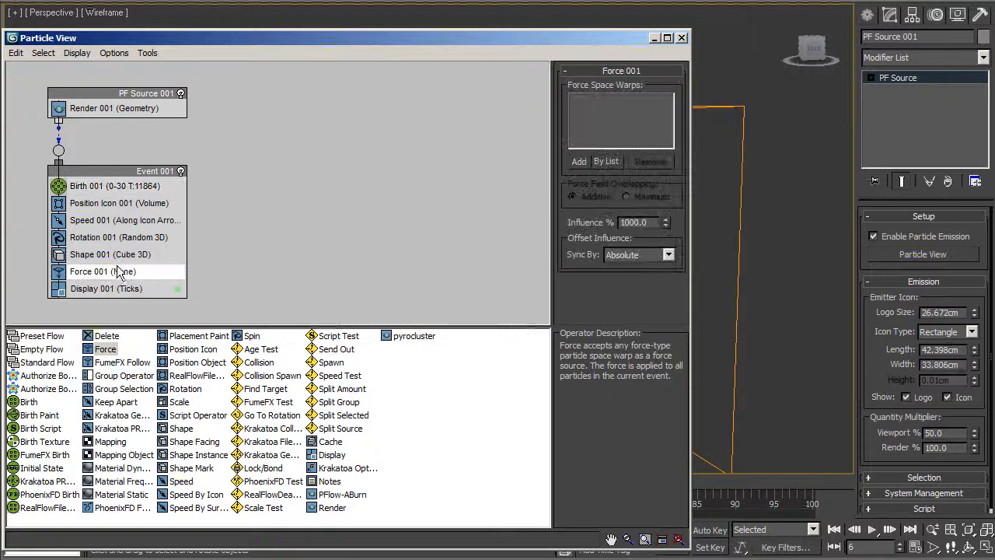
{"action": "left_click", "coordinate": [603, 161]}
{"action": "double_click", "coordinate": [467, 165]}
{"action": "left_click_drag", "start_coordinate": [502, 37], "coordinate": [994, 388]}
{"action": "left_click_drag", "start_coordinate": [78, 482], "coordinate": [183, 483]}
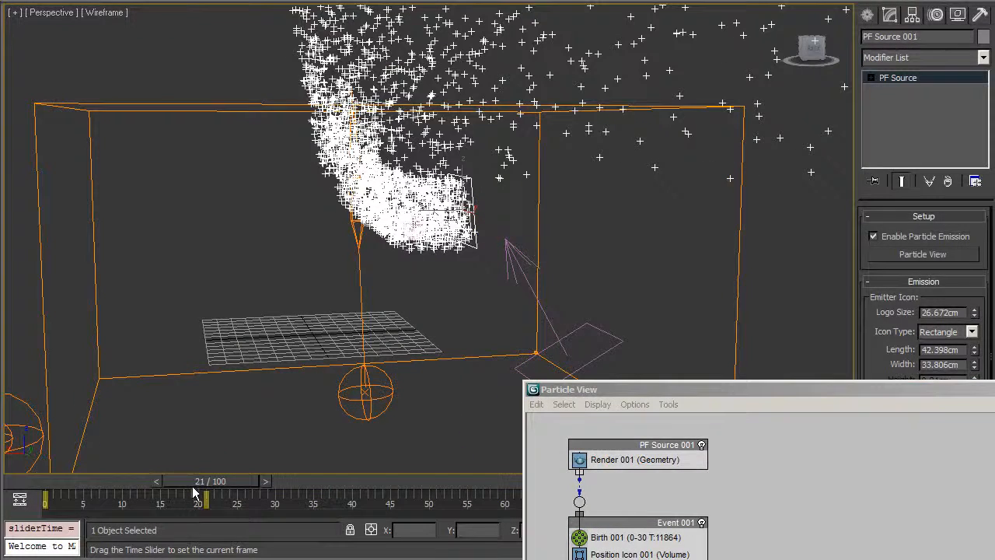
Select Wind001, try small scale values and set its turbulence to 1.0.
{"action": "left_click", "coordinate": [549, 326]}
{"action": "left_click_drag", "start_coordinate": [970, 362], "coordinate": [974, 369]}
{"action": "middle_click_drag", "start_coordinate": [272, 94], "coordinate": [220, 201], "text": "alt"}
{"action": "scroll", "coordinate": [220, 200], "scroll_direction": "down", "scroll_amount": 3}
{"action": "left_click_drag", "start_coordinate": [182, 481], "coordinate": [141, 482]}
{"action": "left_click_drag", "start_coordinate": [973, 368], "coordinate": [976, 379]}
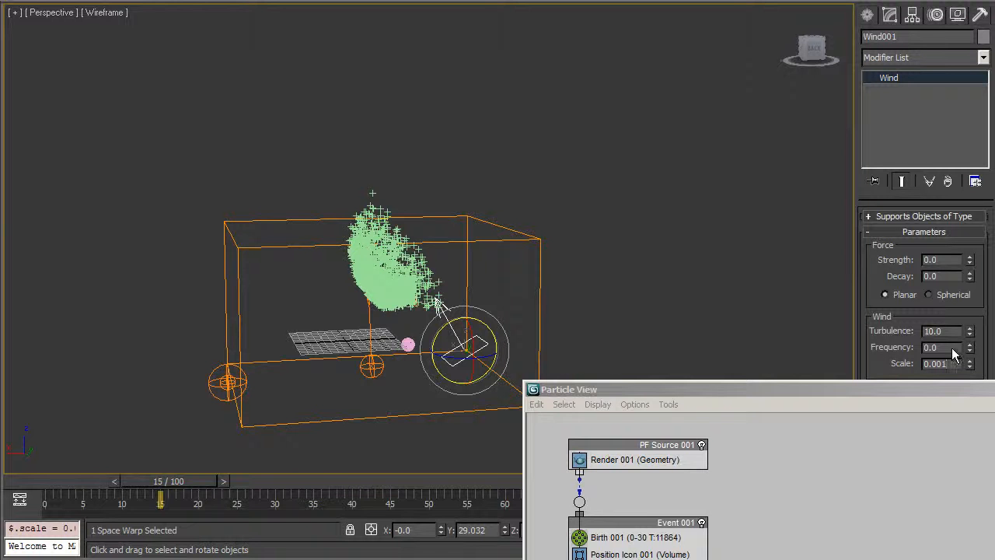
{"action": "key", "text": "BackSpace"}
{"action": "type", "text": "6"}
{"action": "key", "text": "Return"}
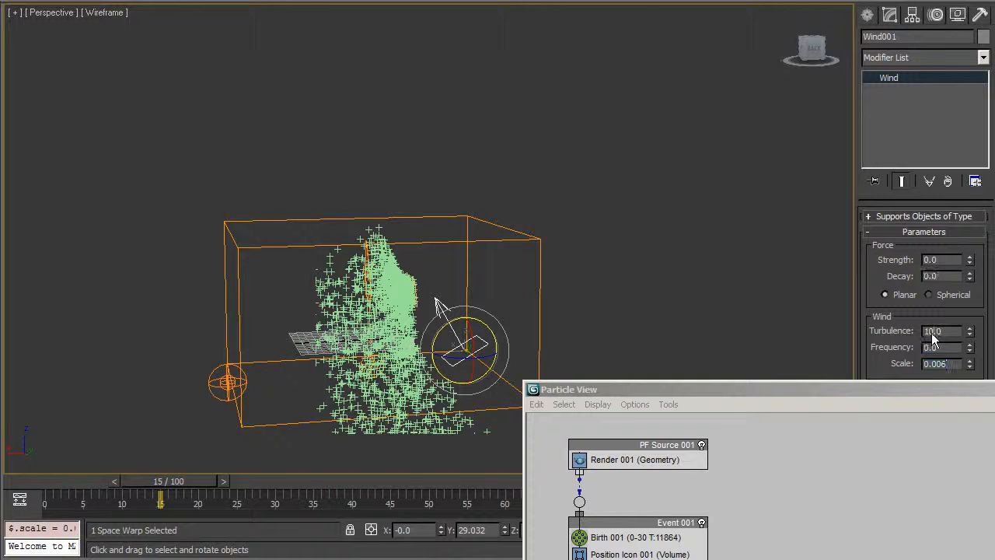
{"action": "key", "text": "Return"}
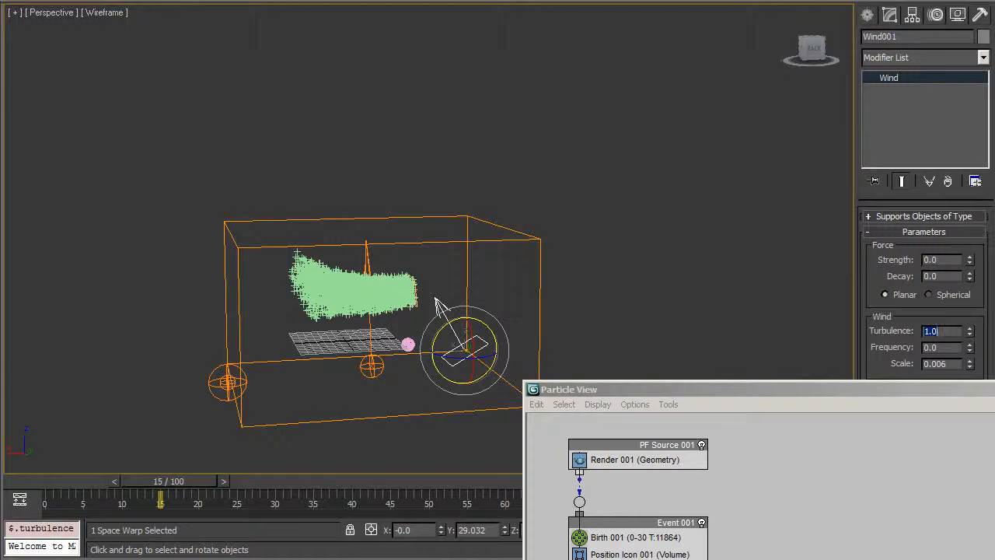
Set the wind scale to 0.03 while checking the flow at frame 40.
{"action": "left_click_drag", "start_coordinate": [49, 481], "coordinate": [337, 441]}
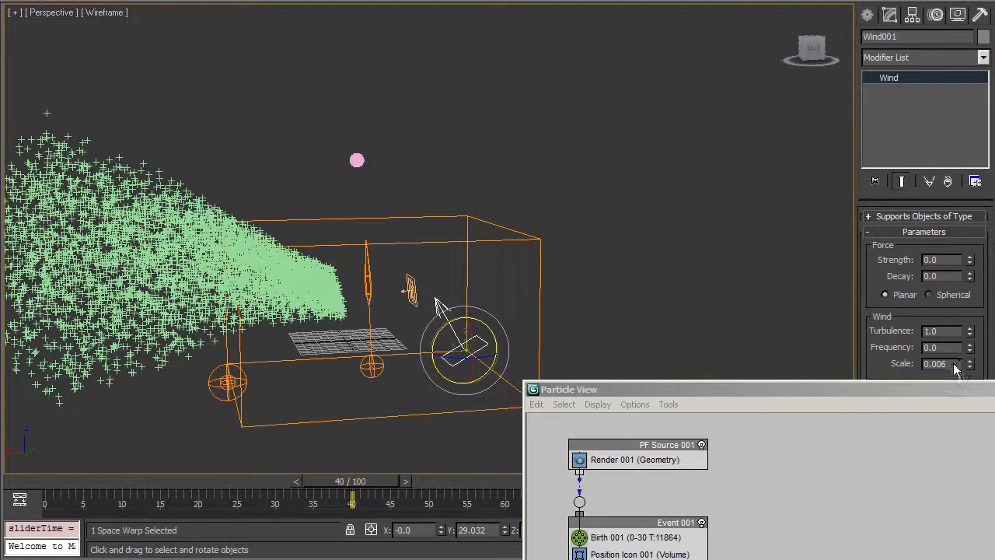
{"action": "type", "text": "1"}
{"action": "key", "text": "Return"}
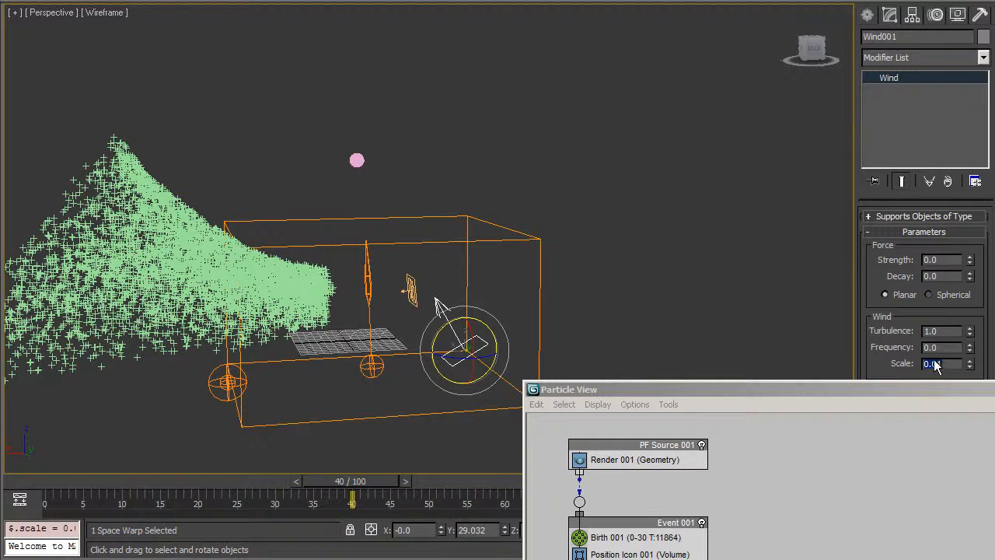
{"action": "type", "text": "0.03"}
{"action": "key", "text": "Return"}
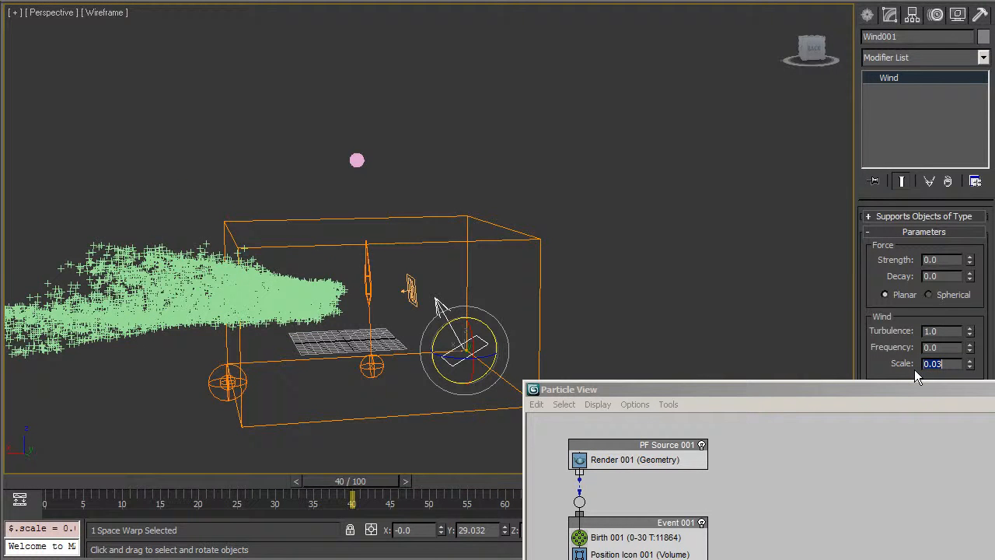
Move the PF Source emitter up and left for a rising plume, then select the FumeFX grid.
{"action": "middle_click_drag", "start_coordinate": [718, 275], "coordinate": [716, 180], "text": "alt"}
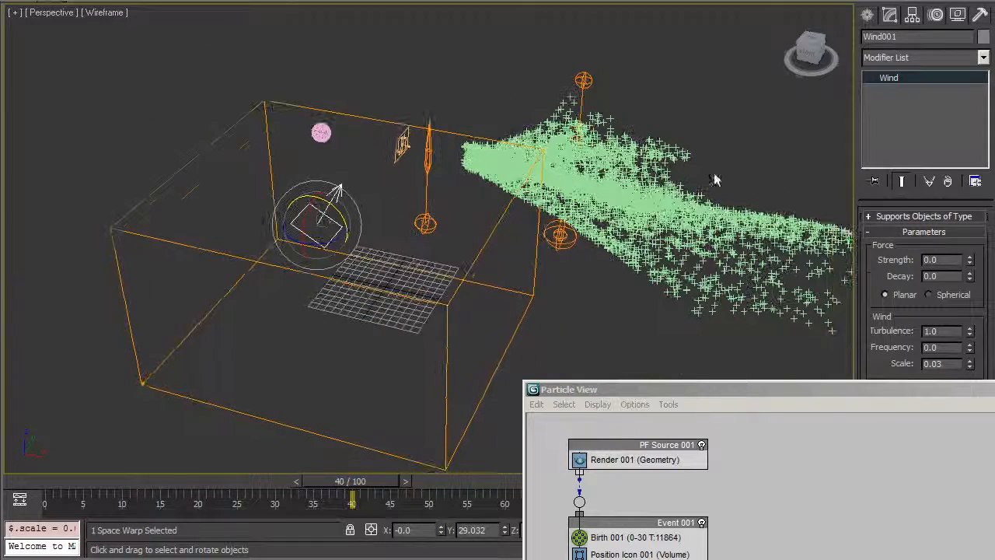
{"action": "left_click", "coordinate": [411, 169]}
{"action": "key", "text": "w"}
{"action": "left_click_drag", "start_coordinate": [410, 169], "coordinate": [165, 132]}
{"action": "left_click_drag", "start_coordinate": [144, 88], "coordinate": [58, 141]}
{"action": "middle_click_drag", "start_coordinate": [201, 238], "coordinate": [214, 210], "text": "alt"}
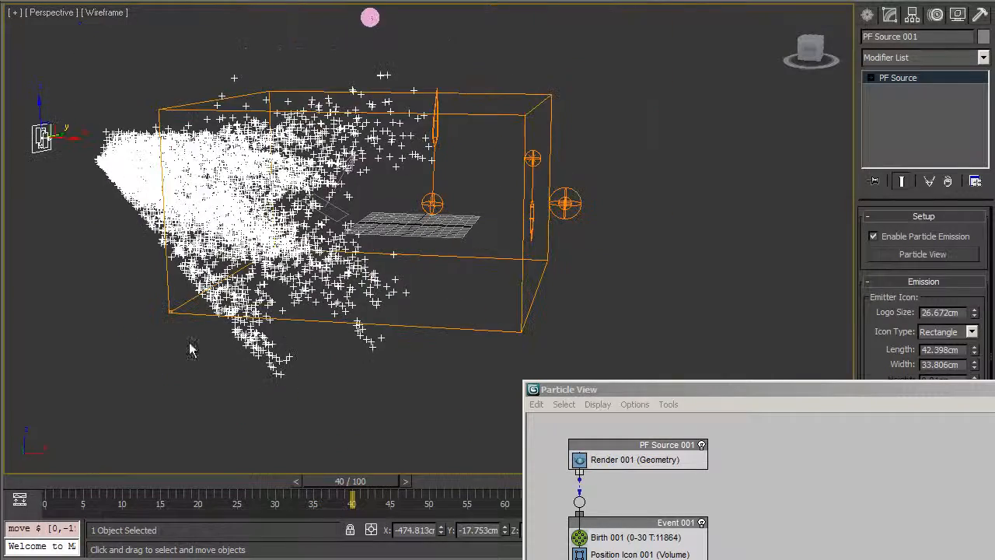
{"action": "left_click_drag", "start_coordinate": [39, 487], "coordinate": [296, 461]}
{"action": "middle_click_drag", "start_coordinate": [555, 216], "coordinate": [308, 229], "text": "alt"}
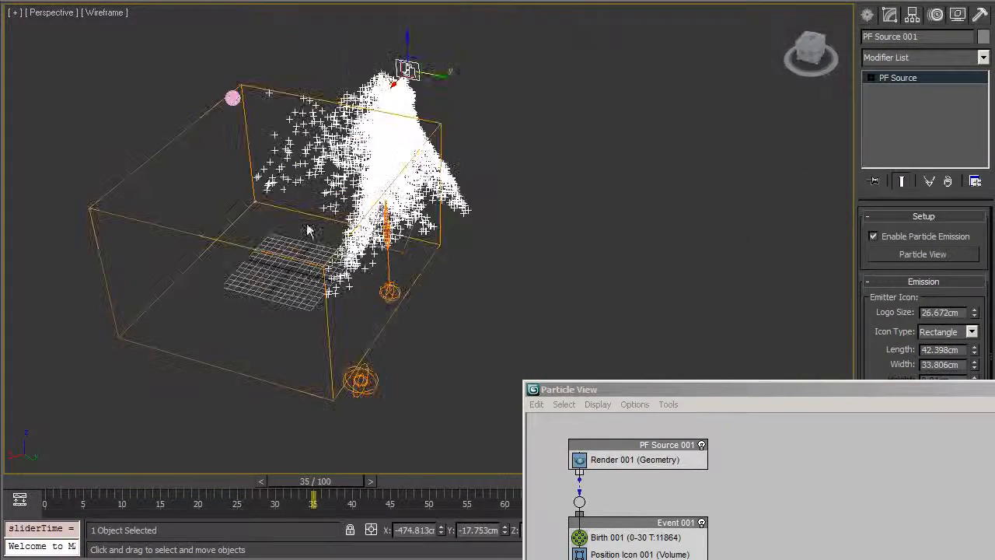
{"action": "left_click", "coordinate": [314, 270]}
{"action": "left_click", "coordinate": [314, 270]}
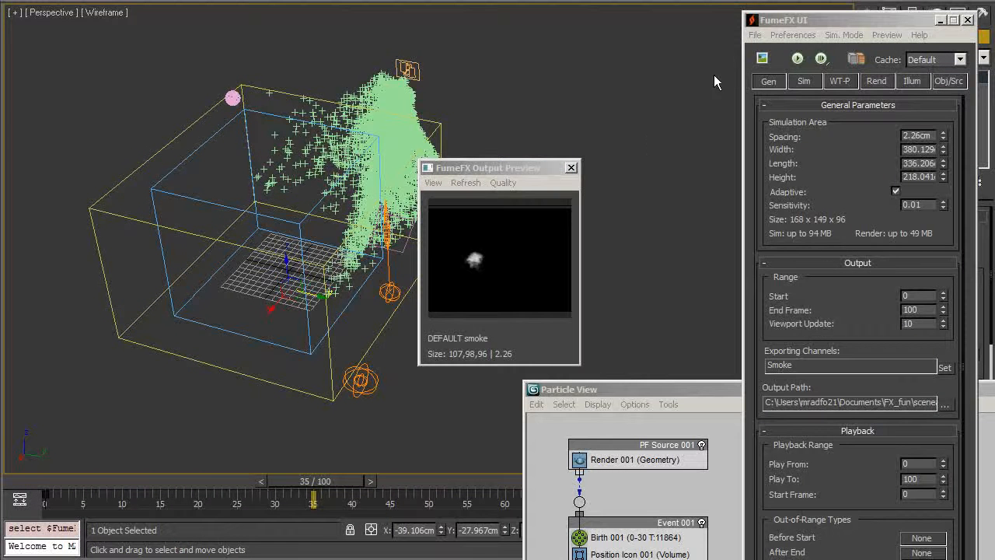
Resize the FumeFX grid to width 631.014 and height 318.339.
{"action": "left_click", "coordinate": [768, 82]}
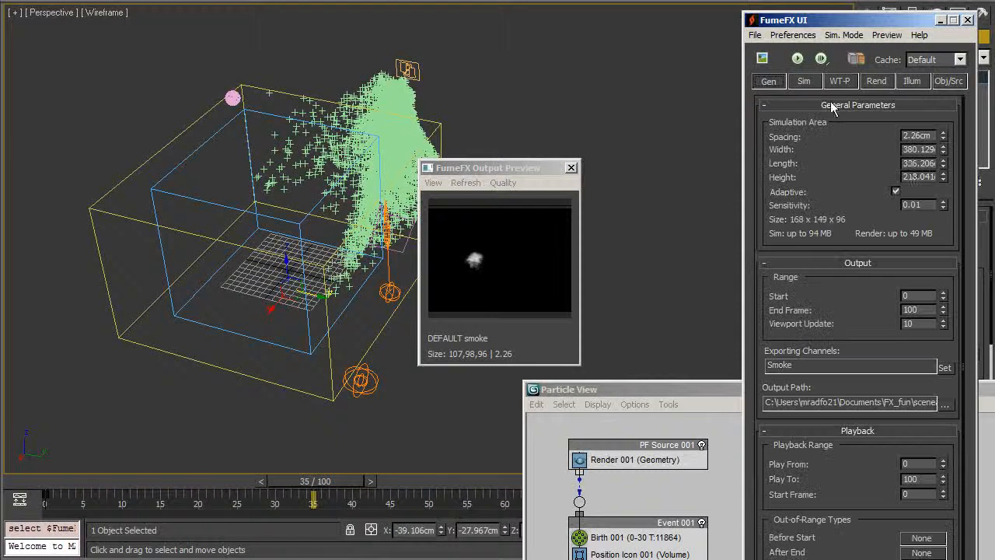
{"action": "left_click_drag", "start_coordinate": [942, 153], "coordinate": [946, 174]}
{"action": "left_click_drag", "start_coordinate": [840, 20], "coordinate": [729, 270]}
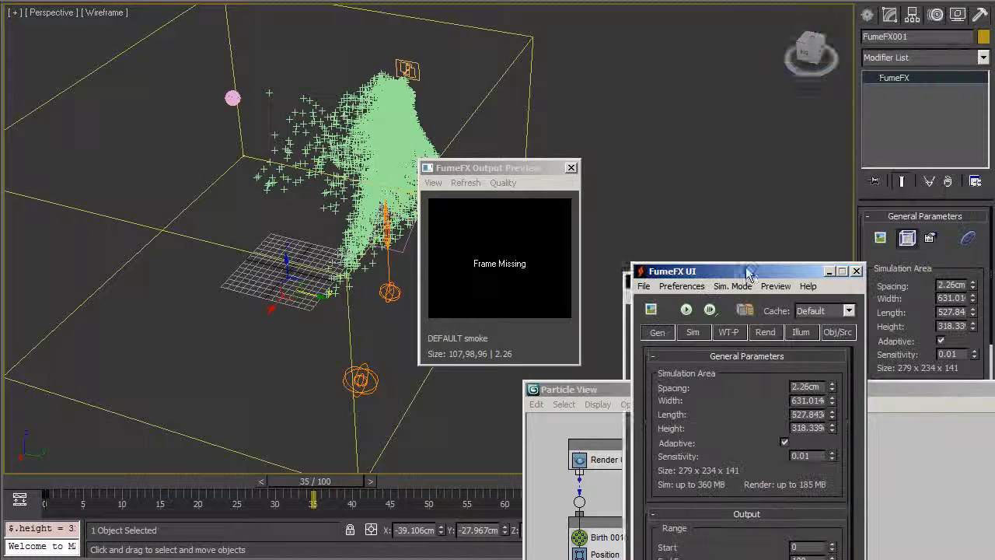
Create an FFX Particle Src helper in the scene.
{"action": "left_click", "coordinate": [868, 14]}
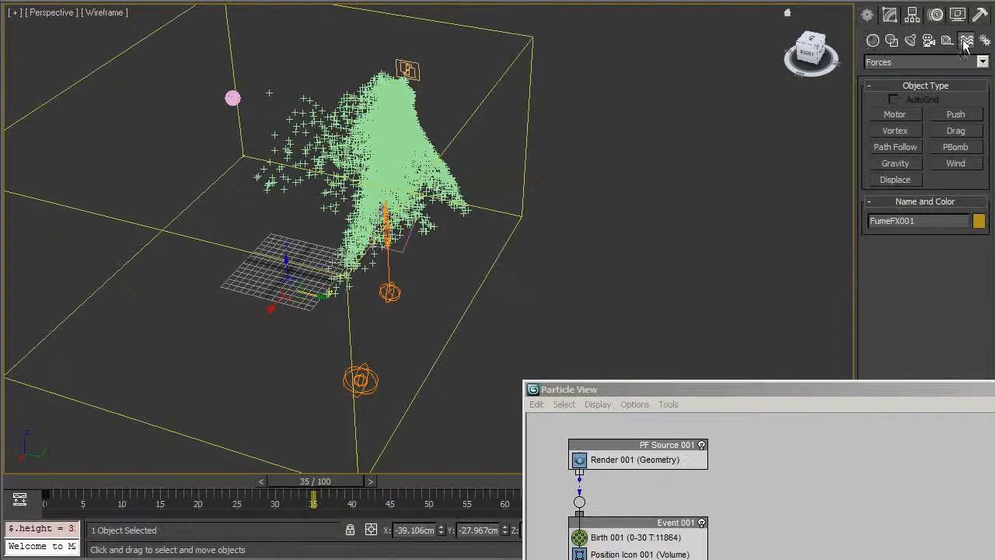
{"action": "left_click", "coordinate": [874, 44]}
{"action": "left_click", "coordinate": [947, 42]}
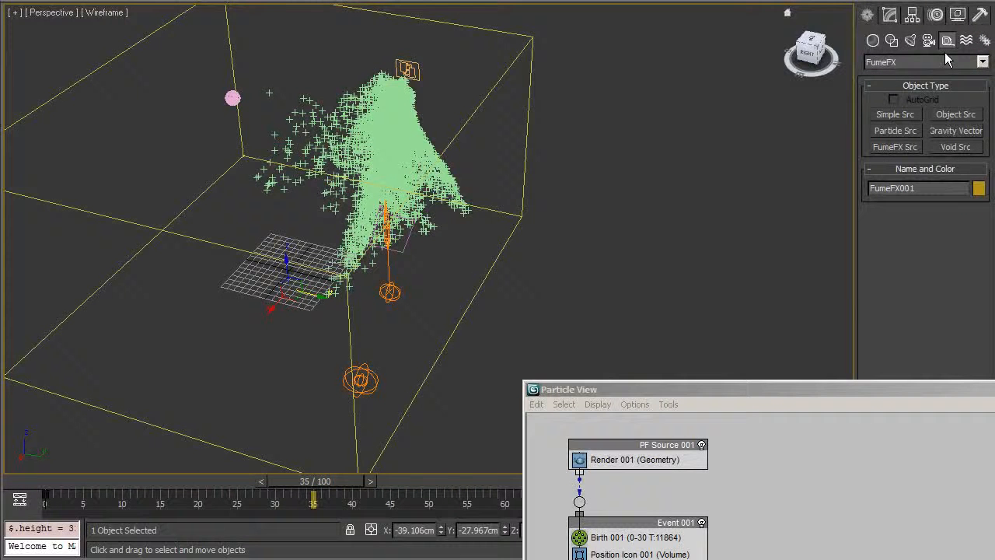
{"action": "left_click", "coordinate": [895, 130]}
{"action": "left_click_drag", "start_coordinate": [596, 338], "coordinate": [631, 339]}
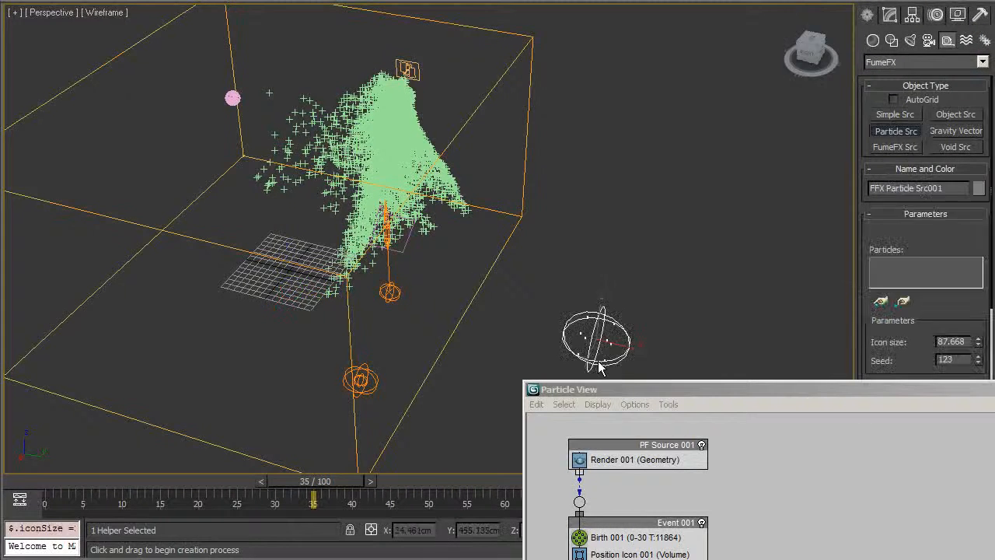
{"action": "key", "text": "w"}
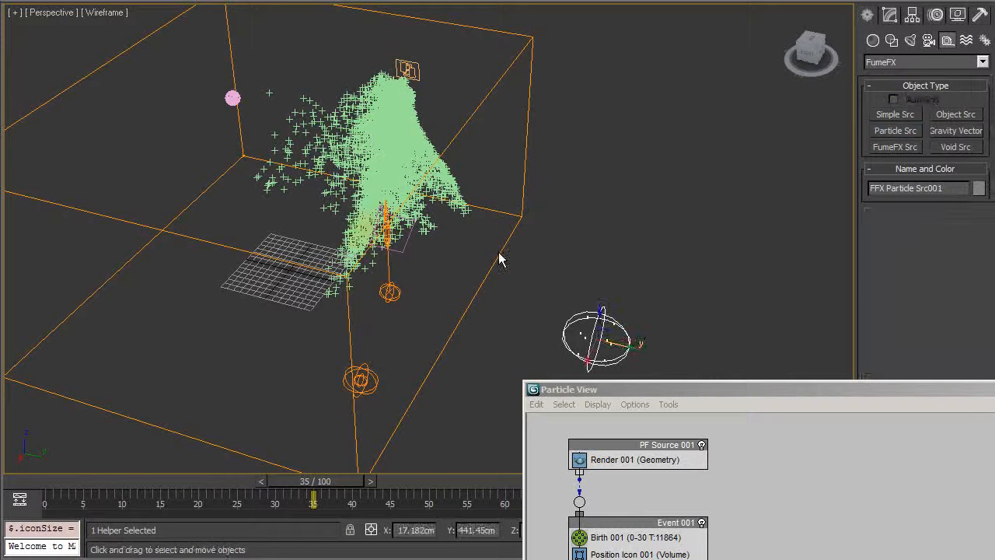
Clear the FumeFX grid's sources list, removing Sphere001, the gravity vector and the old sources.
{"action": "left_click", "coordinate": [531, 39]}
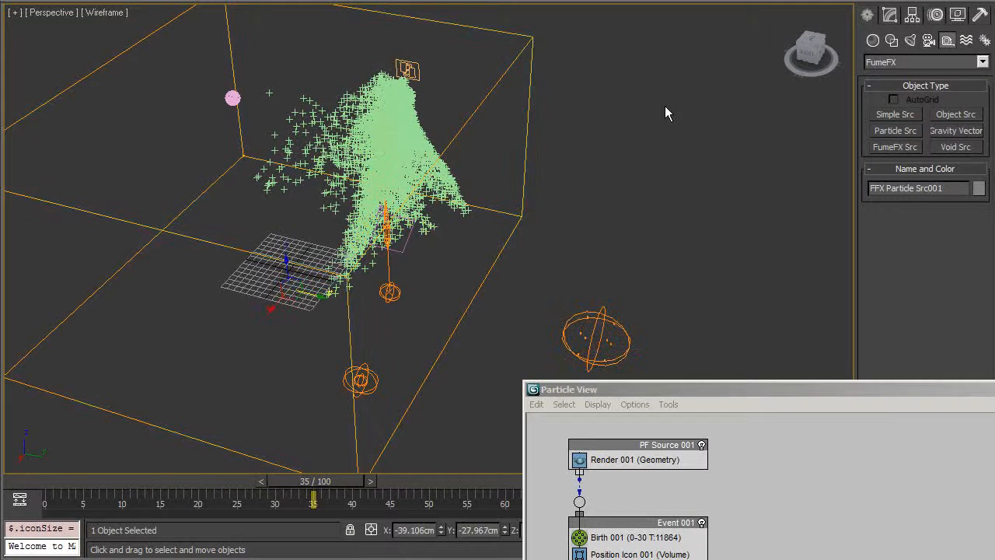
{"action": "left_click", "coordinate": [890, 14]}
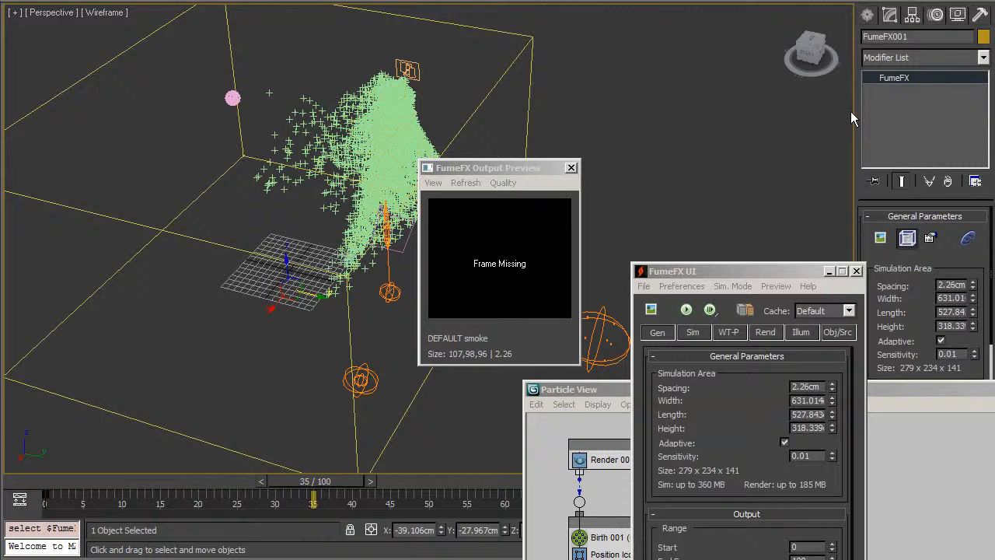
{"action": "left_click", "coordinate": [838, 332]}
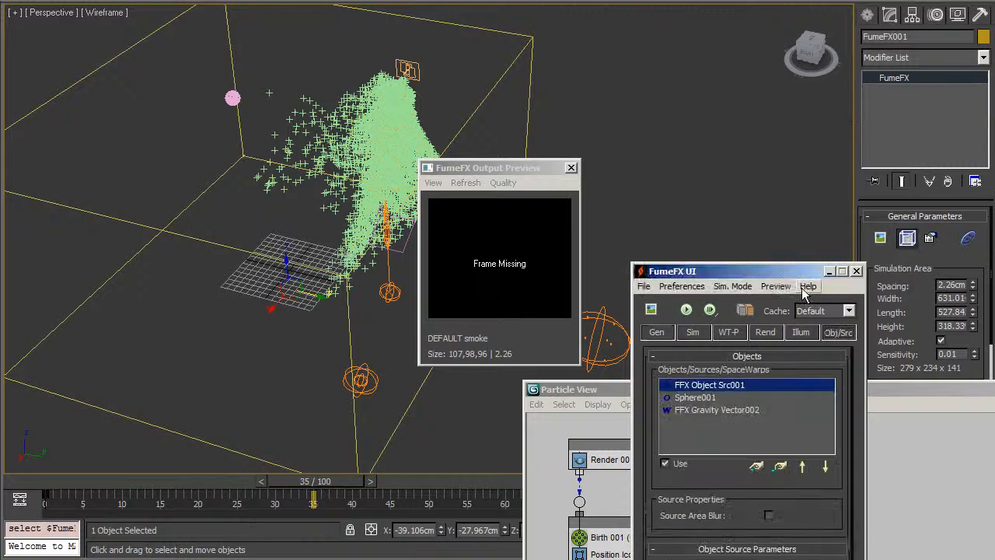
{"action": "left_click", "coordinate": [756, 465]}
{"action": "right_click", "coordinate": [602, 73]}
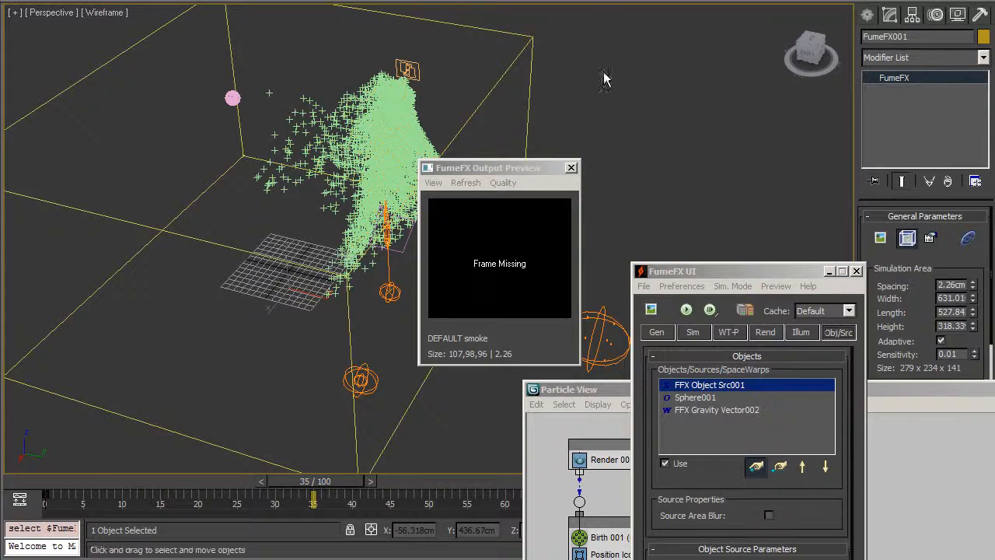
{"action": "middle_click_drag", "start_coordinate": [671, 211], "coordinate": [681, 207]}
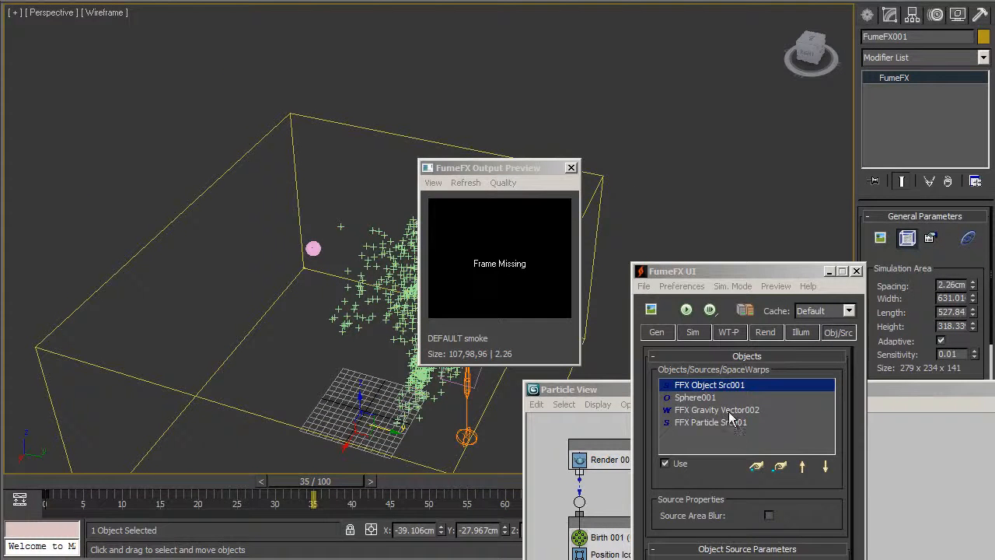
{"action": "left_click", "coordinate": [716, 399]}
{"action": "left_click", "coordinate": [778, 467]}
{"action": "left_click", "coordinate": [778, 466]}
{"action": "left_click", "coordinate": [776, 467]}
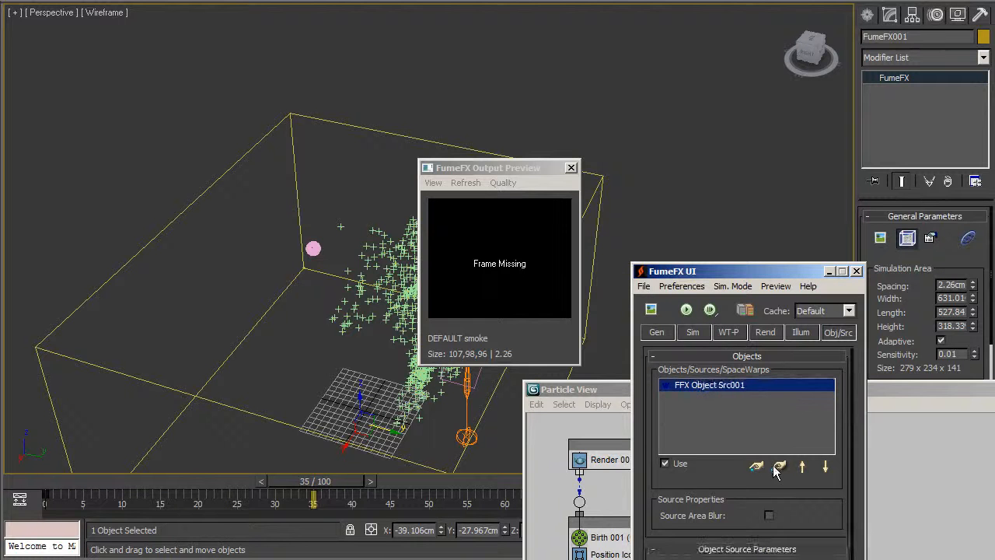
{"action": "left_click", "coordinate": [778, 466]}
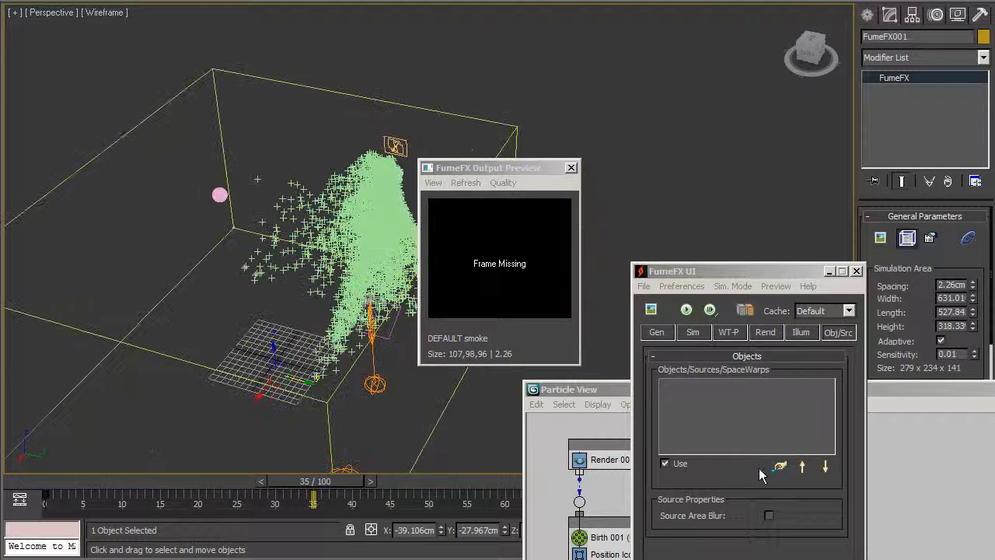
Pick FFX Particle Src001 as the grid's only source.
{"action": "left_click", "coordinate": [756, 466]}
{"action": "middle_click_drag", "start_coordinate": [477, 398], "coordinate": [295, 370]}
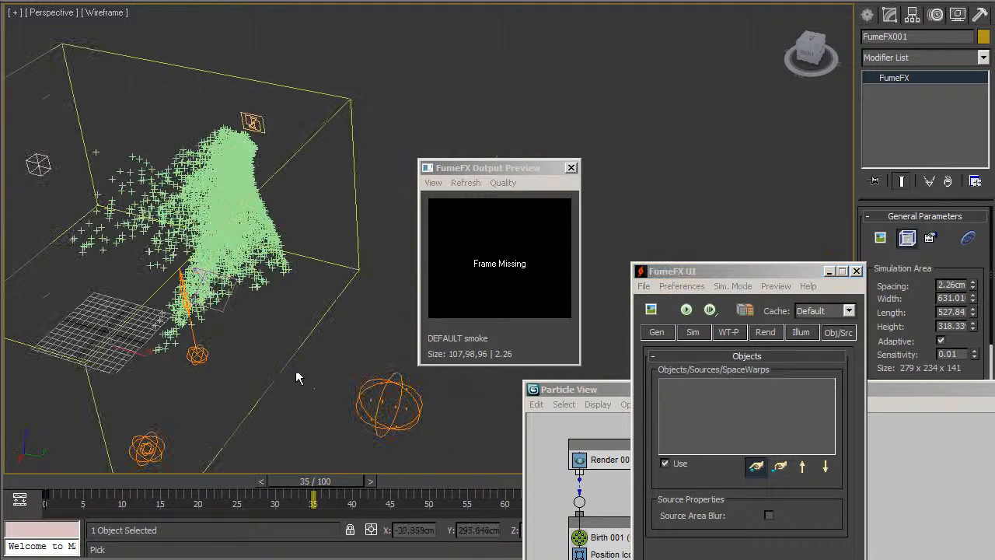
{"action": "left_click", "coordinate": [386, 381]}
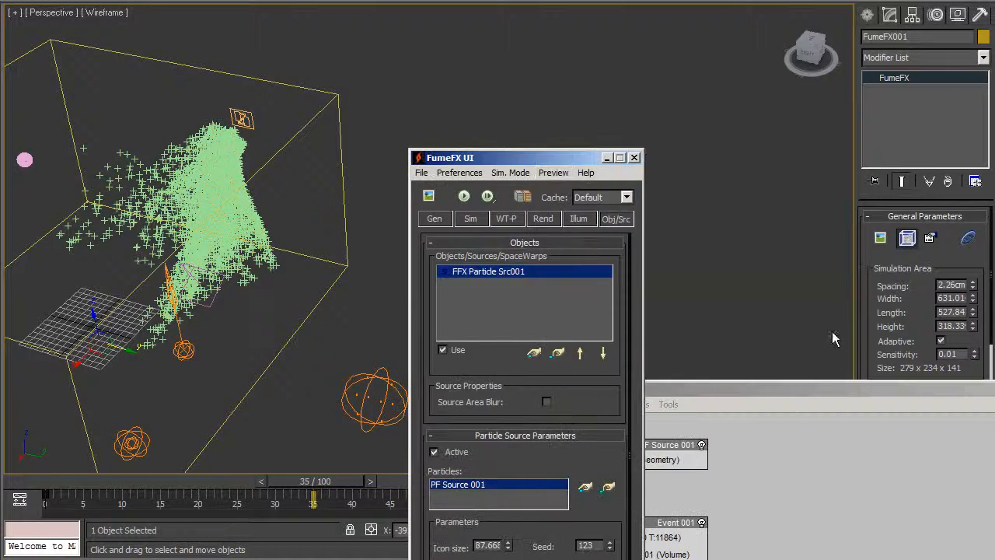
Select FFX Particle Src001 and set its viewport Reduce to 20.
{"action": "left_click_drag", "start_coordinate": [856, 381], "coordinate": [896, 423]}
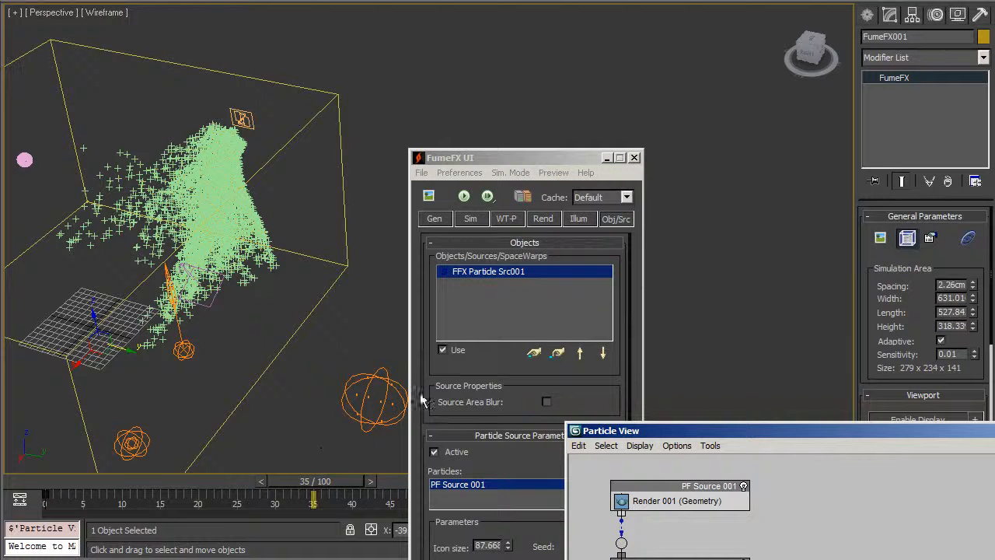
{"action": "left_click", "coordinate": [368, 391]}
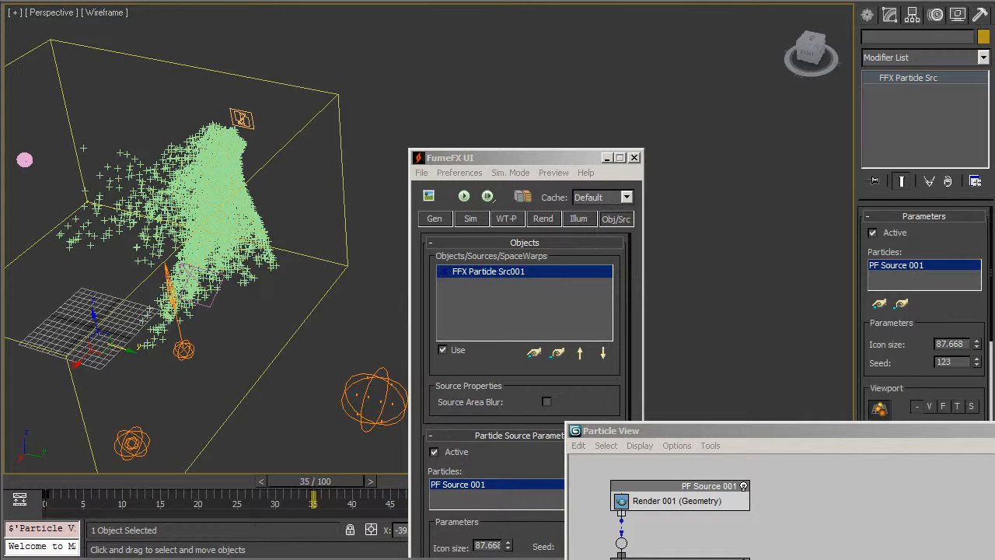
{"action": "left_click_drag", "start_coordinate": [922, 431], "coordinate": [909, 559]}
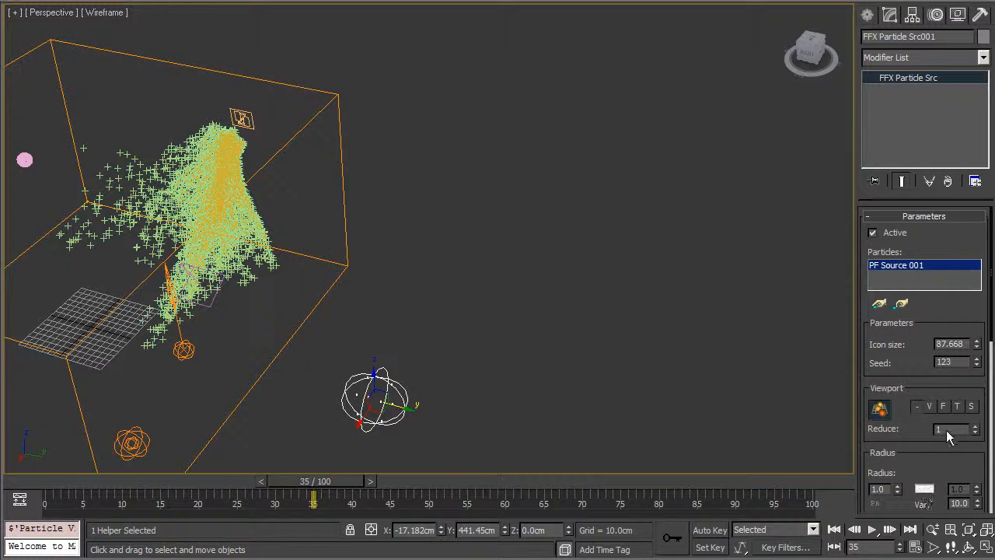
{"action": "left_click_drag", "start_coordinate": [933, 444], "coordinate": [911, 335]}
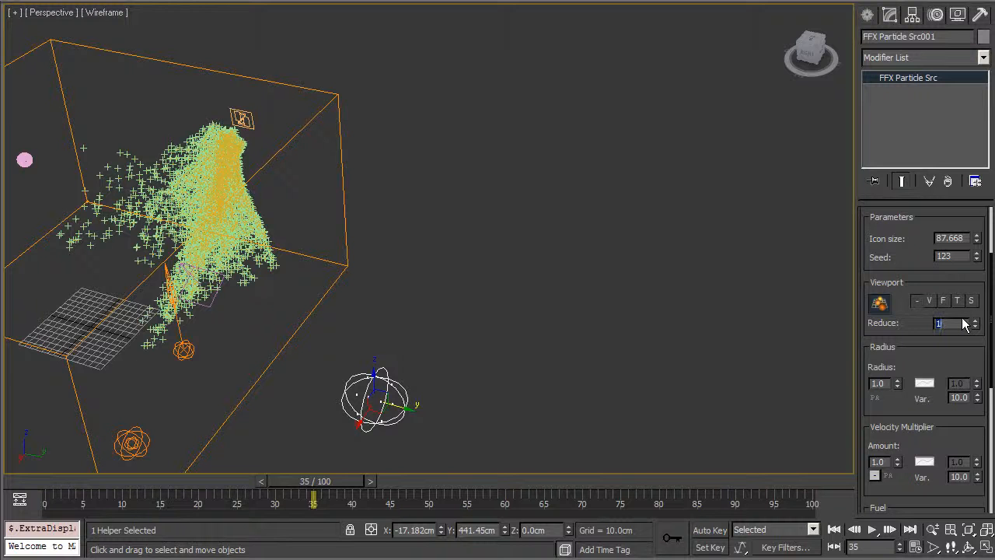
{"action": "type", "text": "20"}
{"action": "key", "text": "Return"}
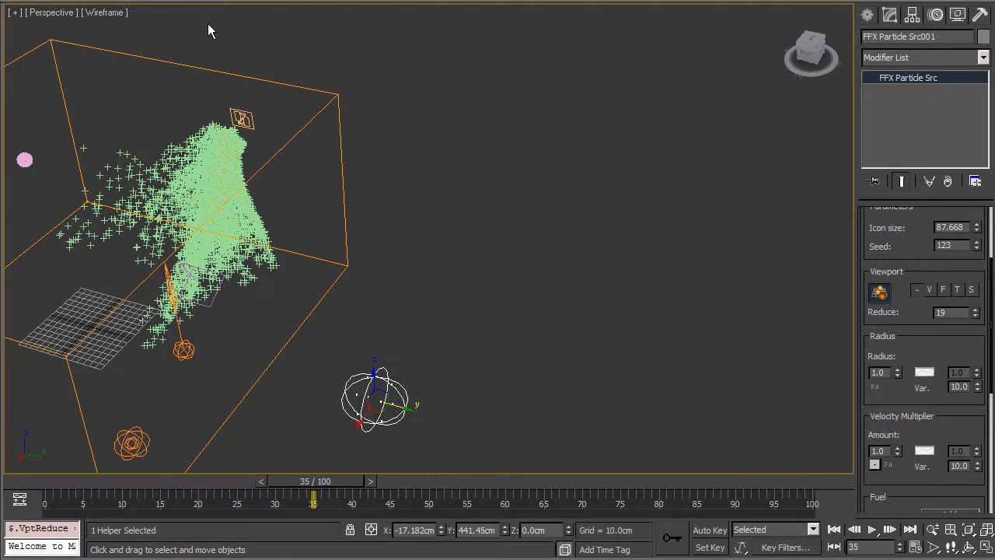
Select the FumeFX grid and start the smoke simulation.
{"action": "middle_click_drag", "start_coordinate": [264, 340], "coordinate": [820, 232], "text": "alt"}
{"action": "scroll", "coordinate": [281, 253], "scroll_direction": "up", "scroll_amount": 5}
{"action": "scroll", "coordinate": [724, 237], "scroll_direction": "down", "scroll_amount": 4}
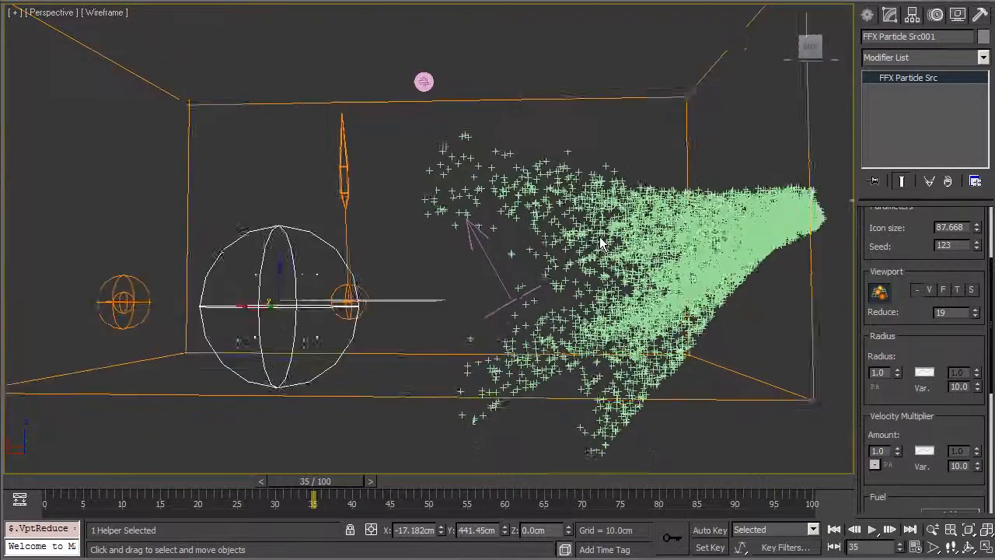
{"action": "middle_click_drag", "start_coordinate": [611, 221], "coordinate": [553, 289]}
{"action": "left_click", "coordinate": [634, 182]}
{"action": "left_click", "coordinate": [628, 181]}
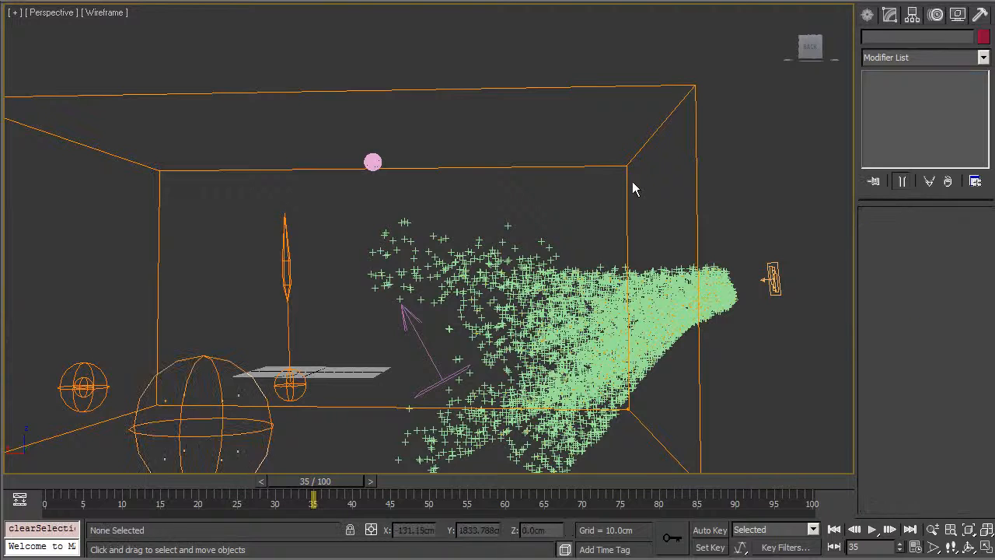
{"action": "left_click", "coordinate": [459, 193]}
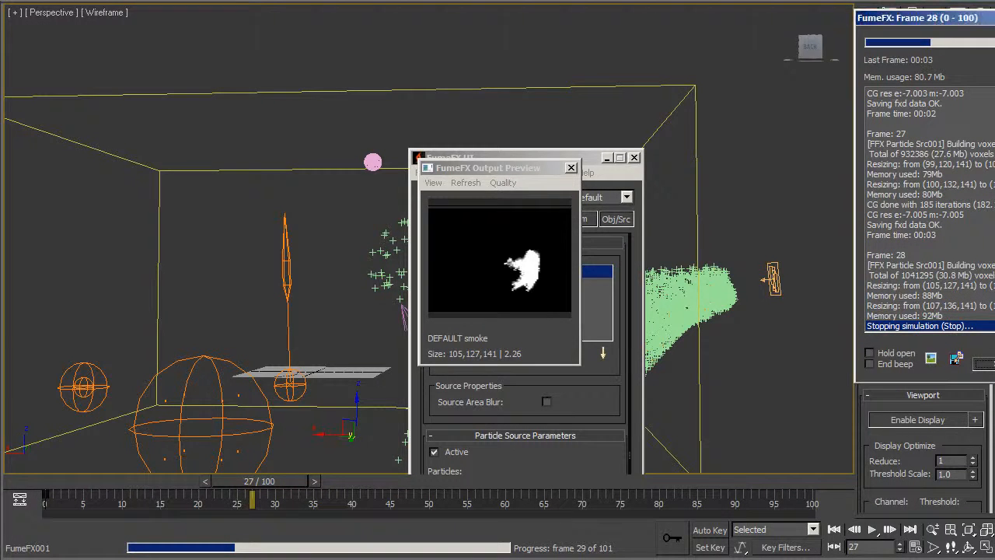
Scrub back to an early frame and open the FumeFX output preview.
{"action": "left_click_drag", "start_coordinate": [59, 483], "coordinate": [233, 483]}
{"action": "left_click", "coordinate": [429, 196]}
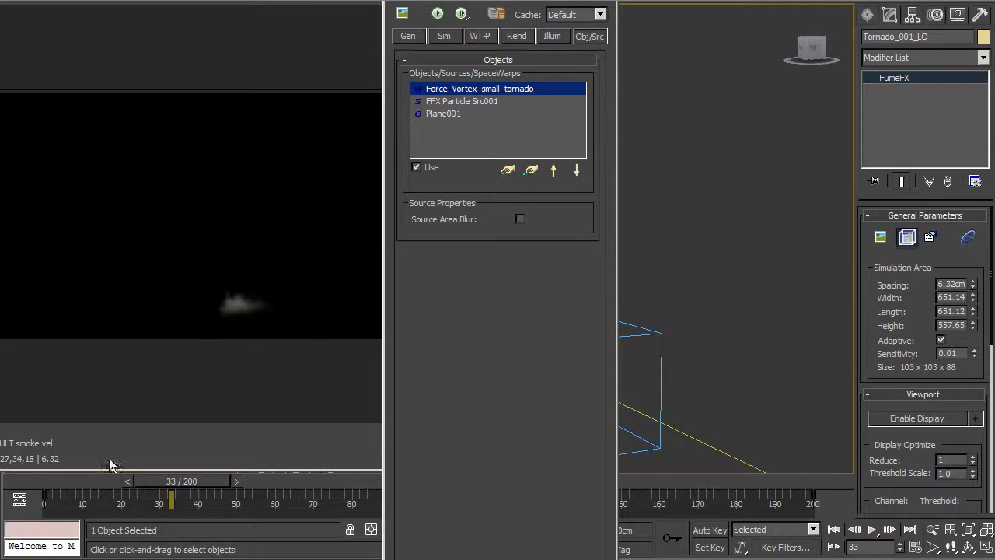
Simulate Tornado_001_LO with Time Scale 3.45, stop around frame 34 and preview frame 28.
{"action": "left_click", "coordinate": [418, 36]}
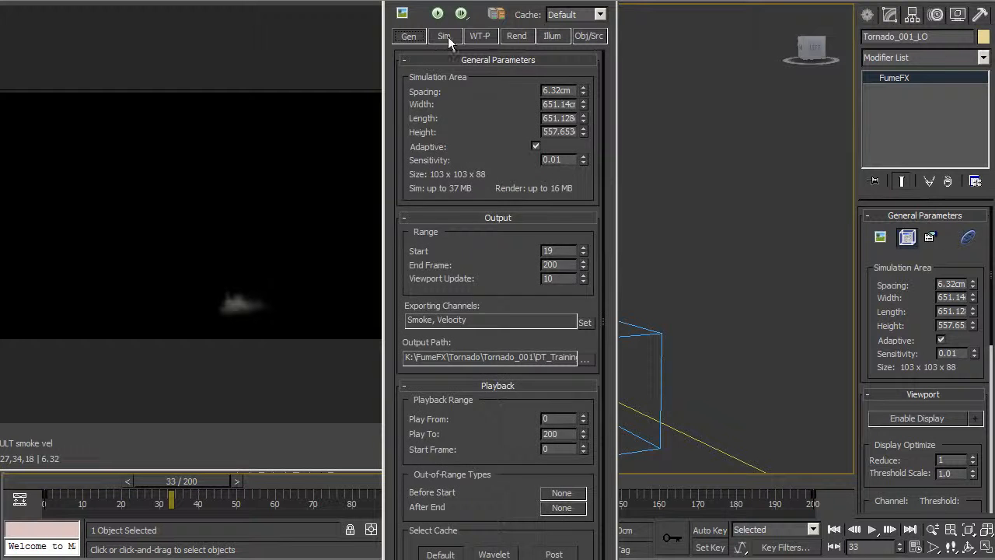
{"action": "left_click", "coordinate": [446, 36]}
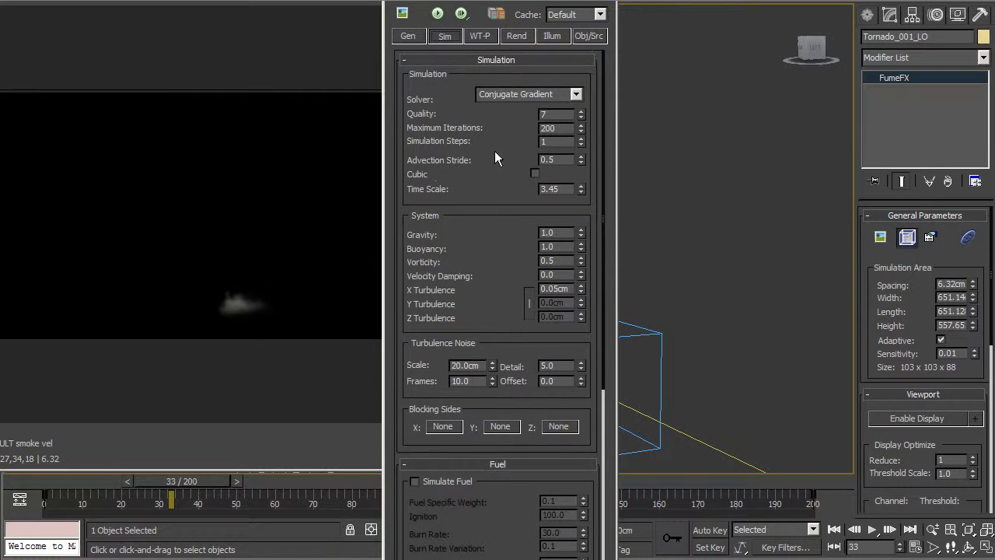
{"action": "scroll", "coordinate": [497, 143], "scroll_direction": "down", "scroll_amount": 2}
{"action": "left_click", "coordinate": [567, 155]}
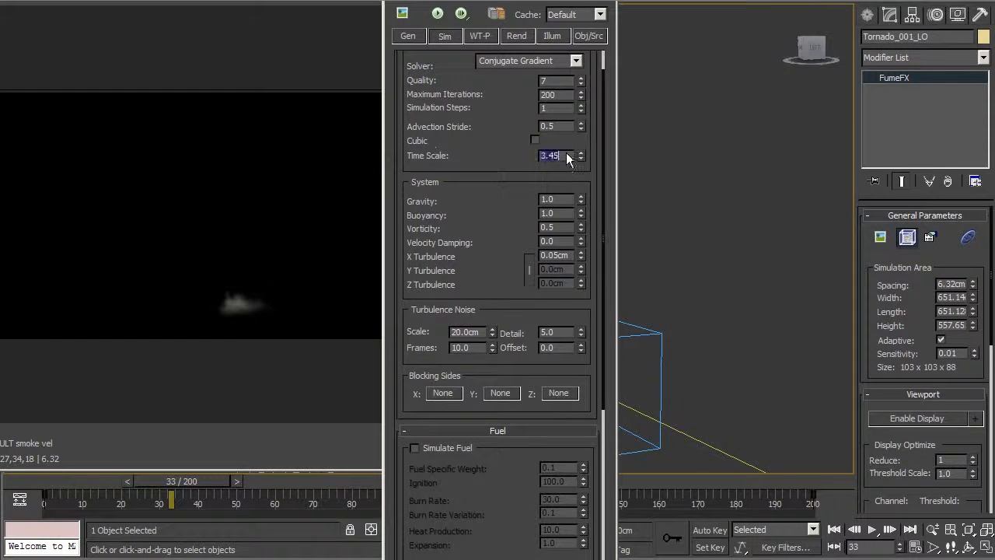
{"action": "left_click", "coordinate": [438, 13]}
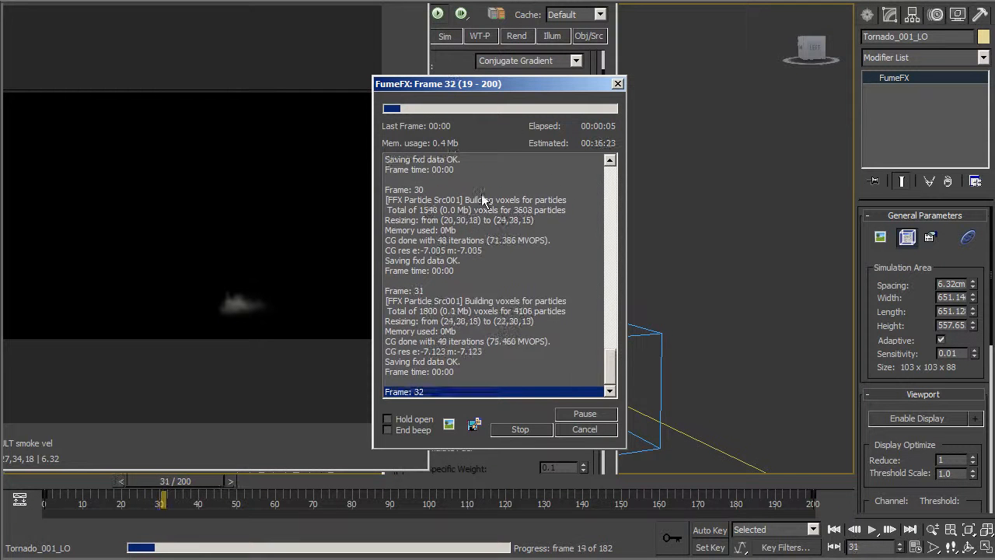
{"action": "left_click", "coordinate": [522, 429]}
{"action": "left_click_drag", "start_coordinate": [190, 481], "coordinate": [274, 481]}
{"action": "left_click", "coordinate": [402, 13]}
Scrub toward frame 14 and inspect the simulation's X Turbulence value.
{"action": "left_click_drag", "start_coordinate": [164, 490], "coordinate": [137, 489]}
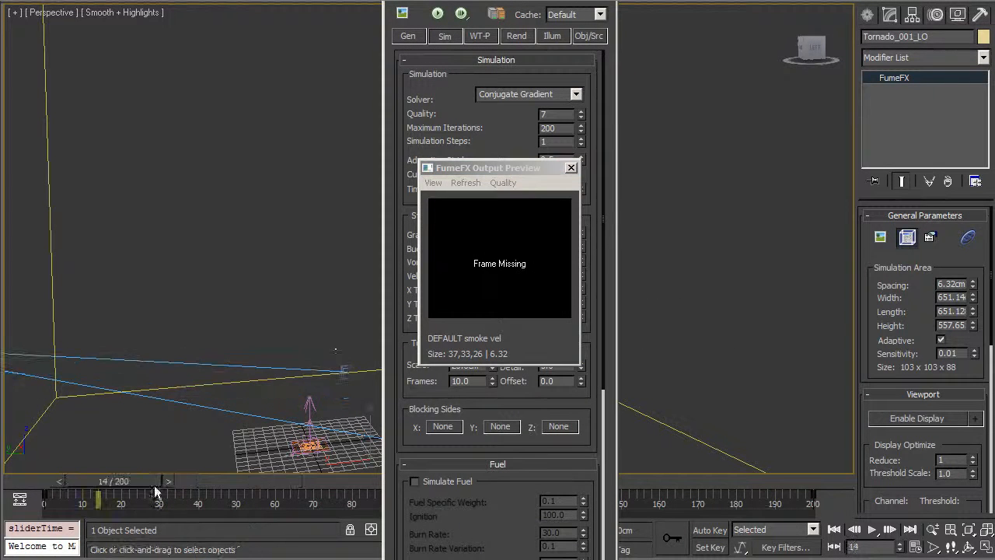
{"action": "left_click_drag", "start_coordinate": [481, 126], "coordinate": [491, 93]}
{"action": "scroll", "coordinate": [509, 206], "scroll_direction": "down", "scroll_amount": 1}
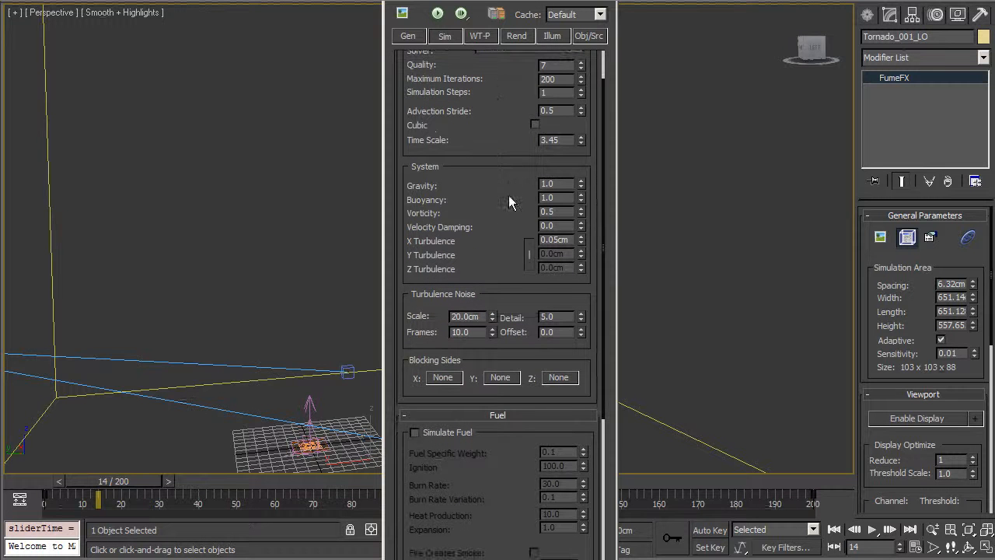
{"action": "left_click_drag", "start_coordinate": [512, 212], "coordinate": [470, 3]}
{"action": "double_click", "coordinate": [564, 240]}
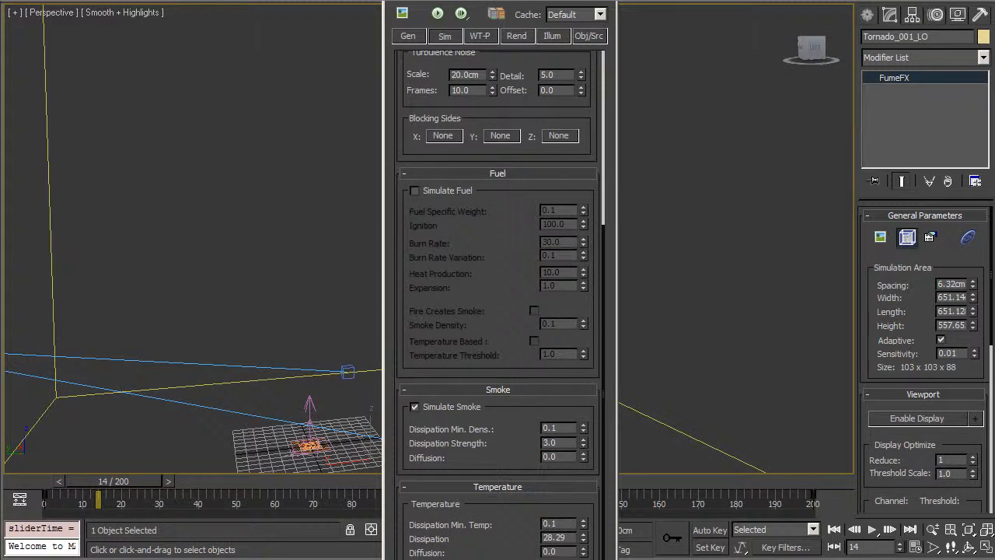
{"action": "scroll", "coordinate": [455, 76], "scroll_direction": "up", "scroll_amount": 5}
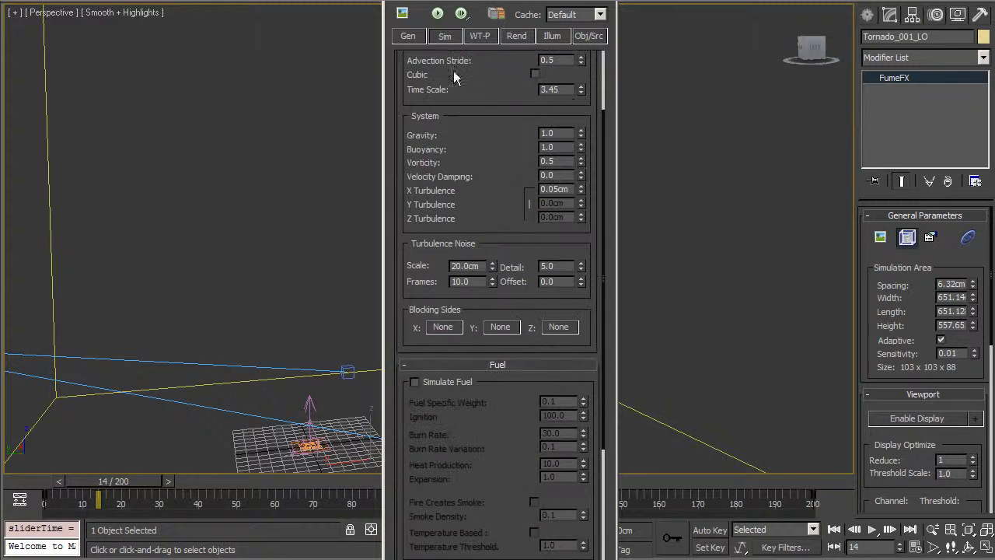
Select FFX Particle Src001 in the Obj/Src list and scroll to its Particle Source Parameters.
{"action": "left_click", "coordinate": [590, 36]}
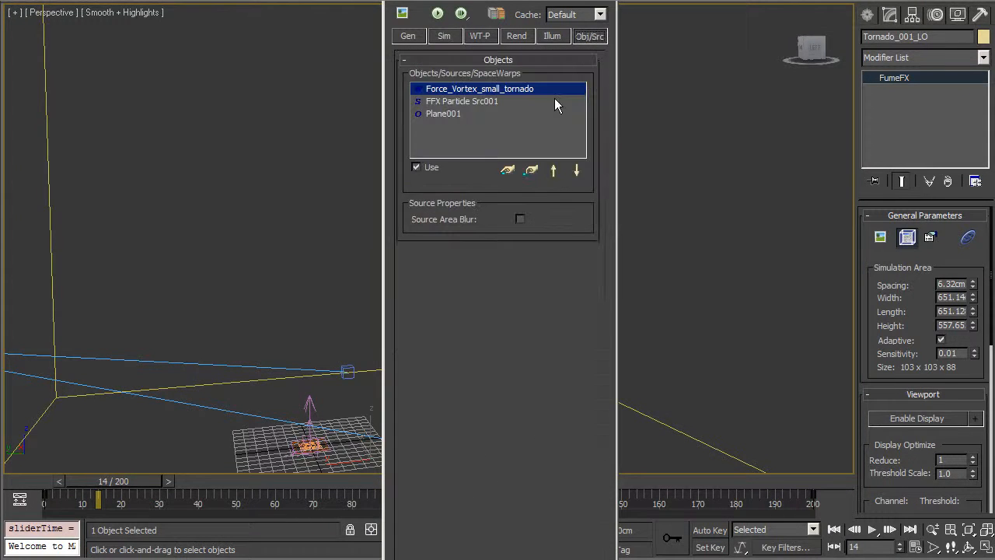
{"action": "left_click", "coordinate": [471, 102]}
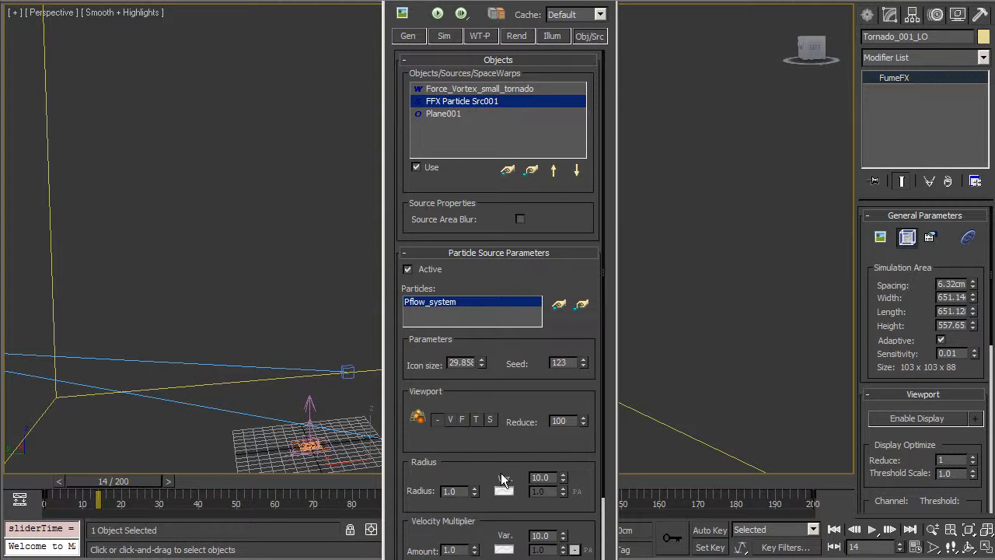
{"action": "scroll", "coordinate": [472, 417], "scroll_direction": "down", "scroll_amount": 2}
{"action": "scroll", "coordinate": [472, 417], "scroll_direction": "down", "scroll_amount": 3}
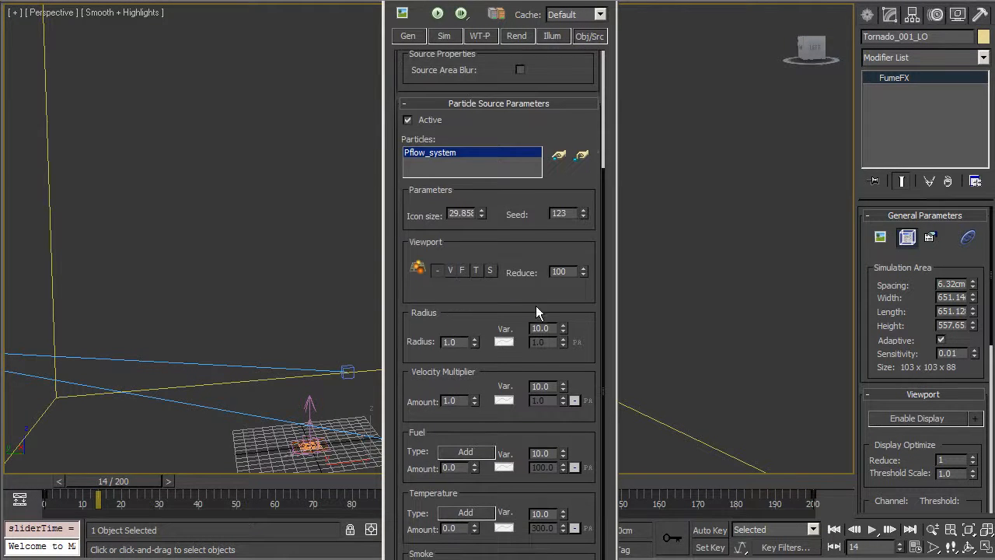
Bend the Particle Radius curve upward through a new point near 43.8, 0.597.
{"action": "left_click", "coordinate": [503, 342]}
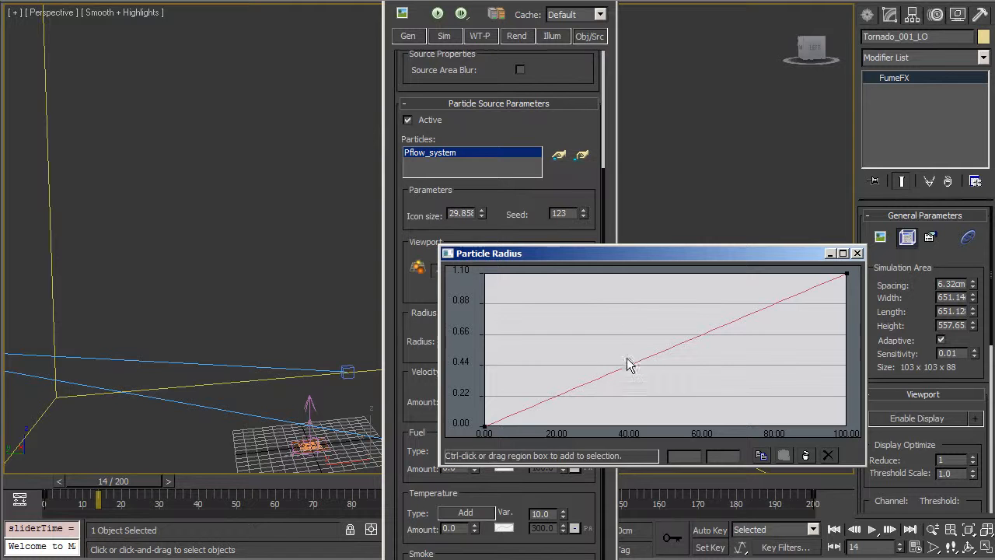
{"action": "left_click", "coordinate": [656, 357]}
{"action": "mouse_move", "coordinate": [655, 357]}
{"action": "left_mouse_down"}
{"action": "mouse_move", "coordinate": [727, 424]}
{"action": "mouse_move", "coordinate": [734, 365]}
{"action": "mouse_move", "coordinate": [585, 310]}
{"action": "mouse_move", "coordinate": [643, 343]}
{"action": "left_mouse_up"}
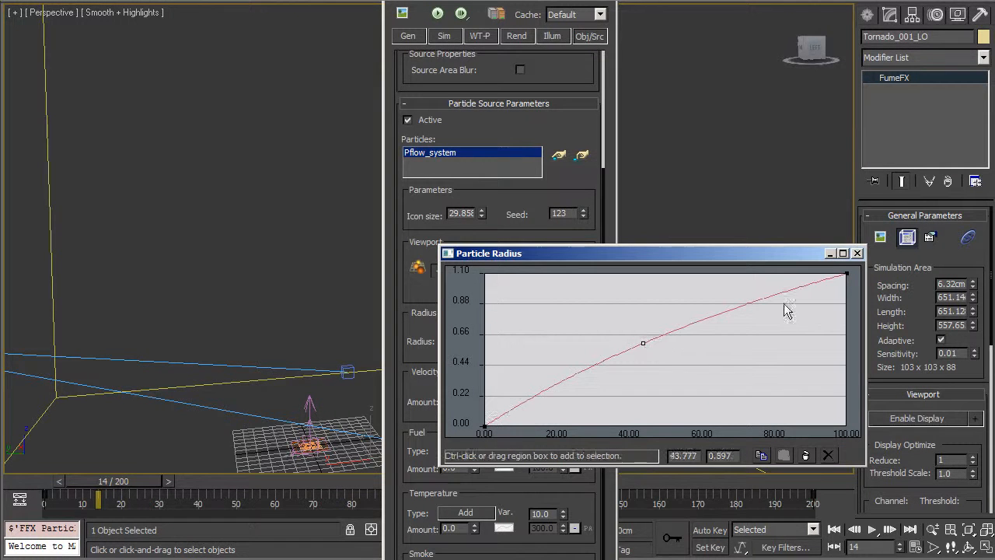
{"action": "left_click", "coordinate": [858, 254]}
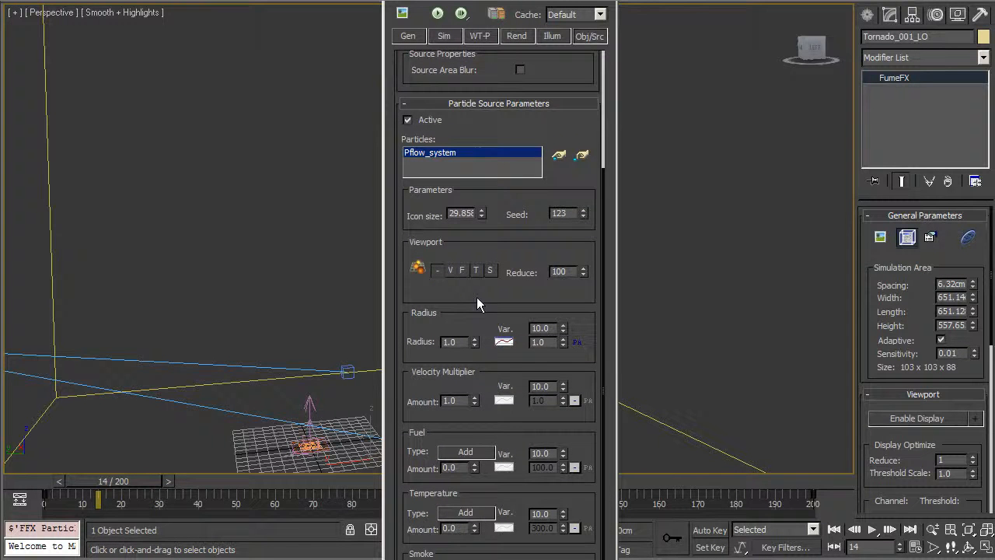
{"action": "scroll", "coordinate": [459, 478], "scroll_direction": "up", "scroll_amount": 5}
{"action": "middle_click_drag", "start_coordinate": [178, 310], "coordinate": [389, 156], "text": "alt"}
{"action": "middle_click_drag", "start_coordinate": [285, 210], "coordinate": [355, 166], "text": "alt"}
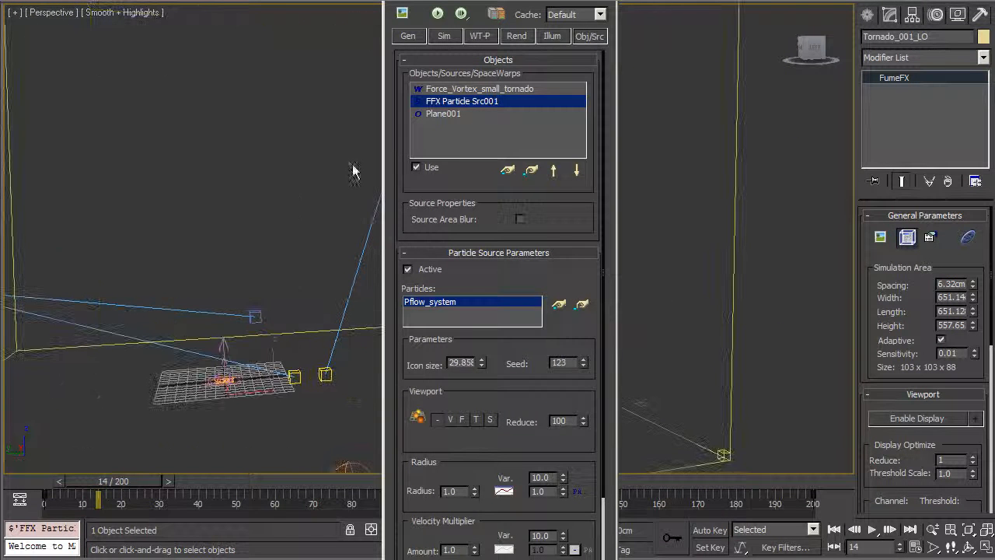
Review the general FumeFX simulation settings, then close the settings panel and output preview.
{"action": "left_click", "coordinate": [410, 37]}
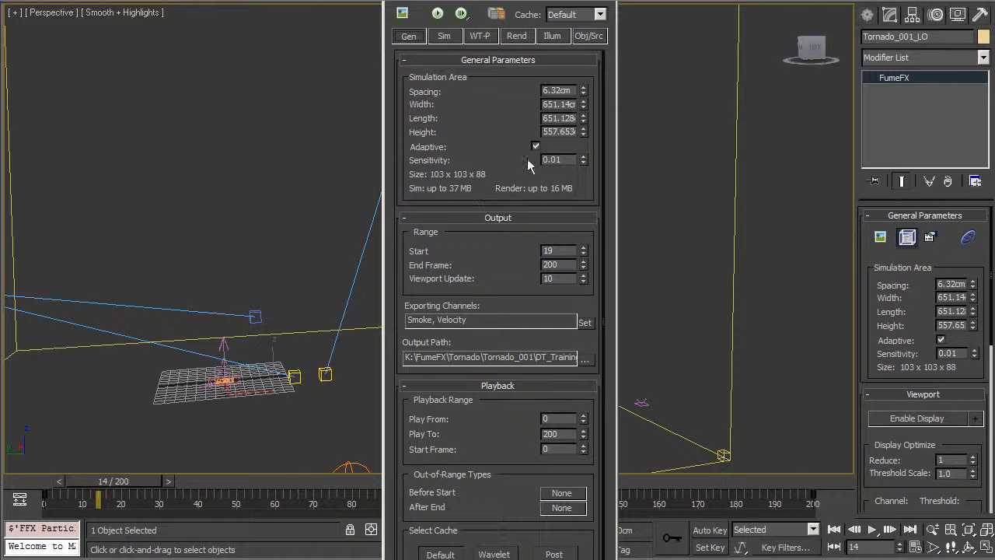
{"action": "mouse_move", "coordinate": [258, 446]}
{"action": "middle_mouse_down", "text": "alt"}
{"action": "mouse_move", "coordinate": [278, 402]}
{"action": "mouse_move", "coordinate": [246, 418]}
{"action": "mouse_move", "coordinate": [355, 456]}
{"action": "mouse_move", "coordinate": [252, 455]}
{"action": "middle_mouse_up", "text": "alt"}
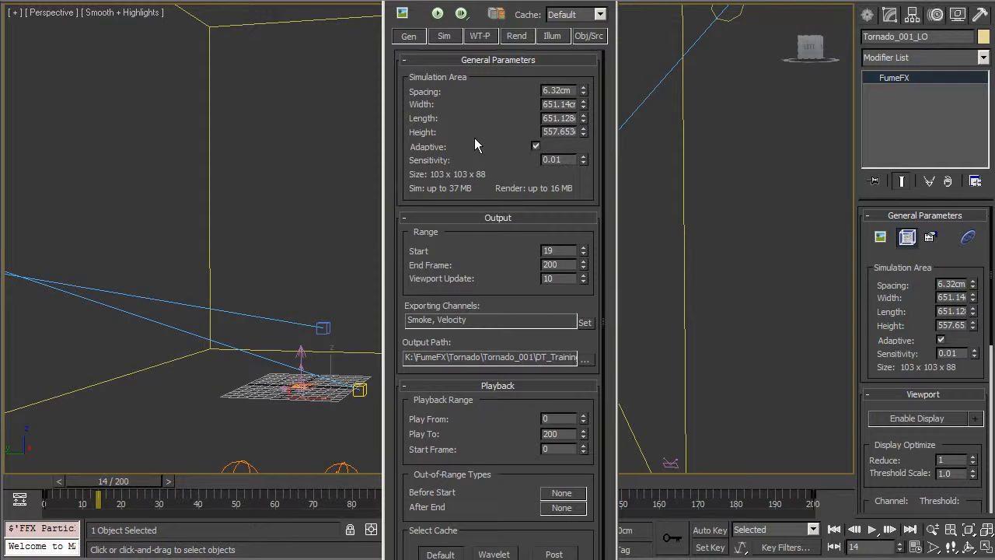
{"action": "scroll", "coordinate": [497, 204], "scroll_direction": "down", "scroll_amount": 1}
{"action": "left_click_drag", "start_coordinate": [584, 68], "coordinate": [580, 74]}
{"action": "left_click", "coordinate": [608, 0]}
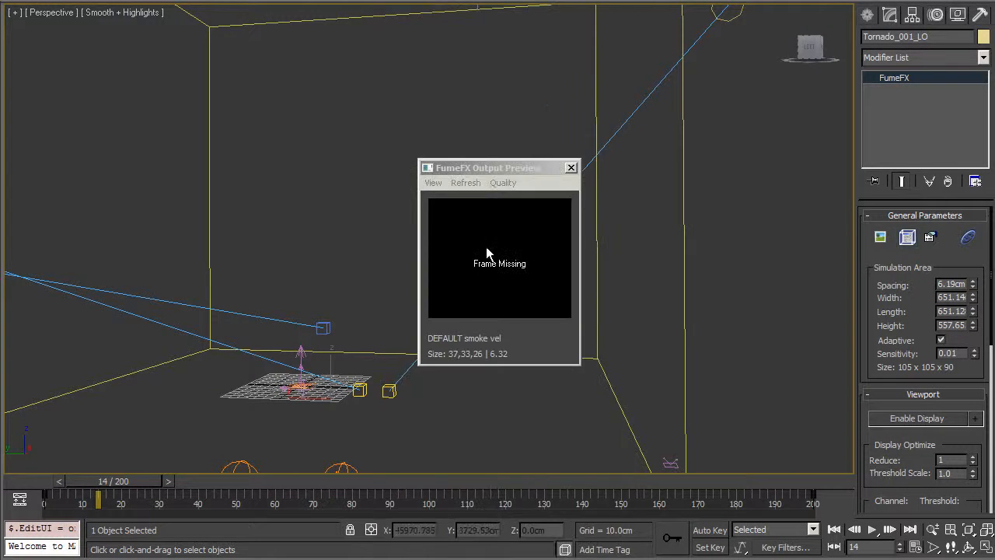
{"action": "left_click", "coordinate": [571, 166]}
Select the Tornado_001_LO grid and hide it.
{"action": "right_click", "coordinate": [502, 204]}
{"action": "left_click", "coordinate": [475, 171]}
{"action": "left_click_drag", "start_coordinate": [538, 119], "coordinate": [629, 100]}
{"action": "right_click", "coordinate": [589, 106]}
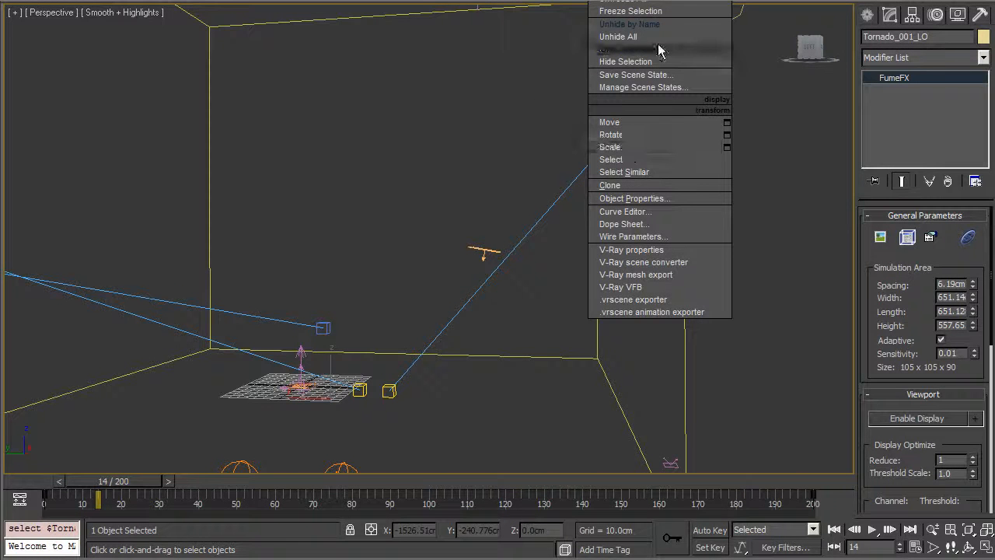
{"action": "left_click", "coordinate": [655, 61]}
Unhide Tornado_001_HI by name and select it to show its 1.39cm, 468 x 468 x 401 grid settings.
{"action": "right_click", "coordinate": [576, 109]}
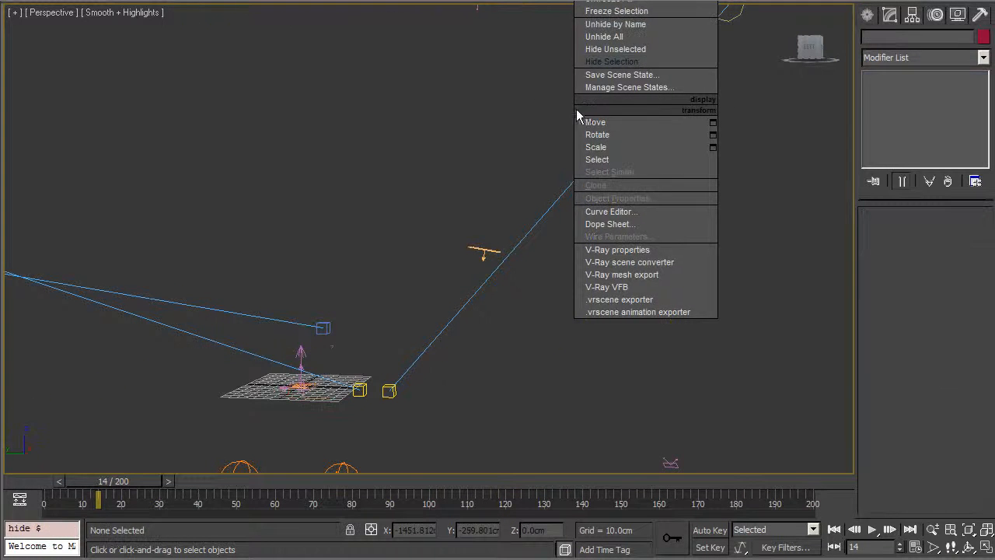
{"action": "left_click", "coordinate": [651, 25]}
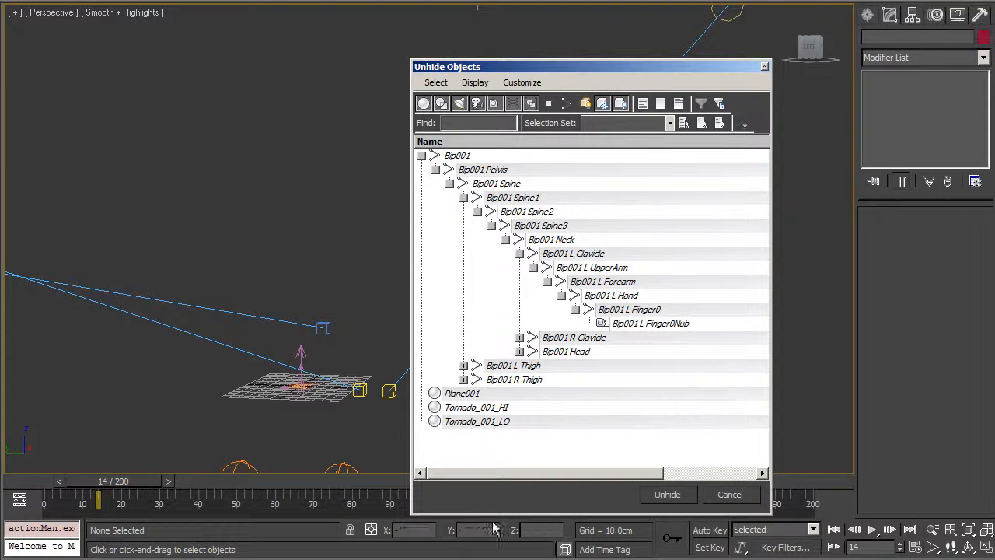
{"action": "left_click", "coordinate": [499, 409]}
{"action": "left_click", "coordinate": [665, 493]}
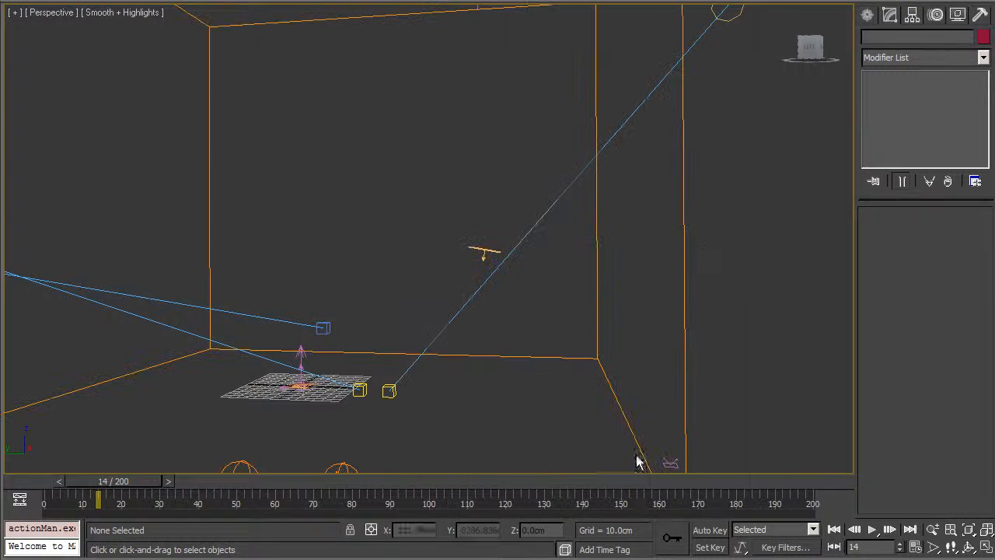
{"action": "left_click", "coordinate": [686, 251]}
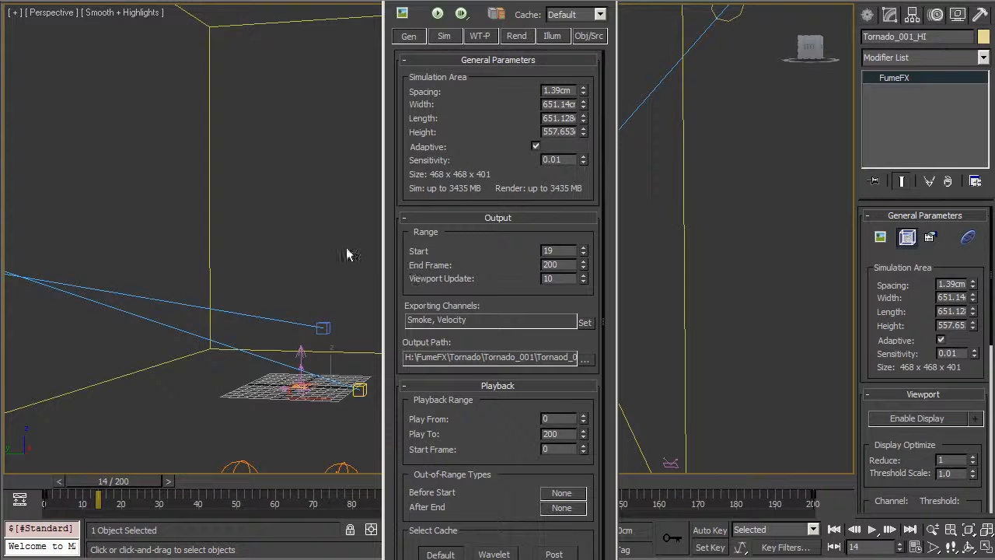
Open Tornado_001_HI's FumeFX Output Preview at the top-left, reset to frame 0, and enlarge it.
{"action": "left_click", "coordinate": [404, 15]}
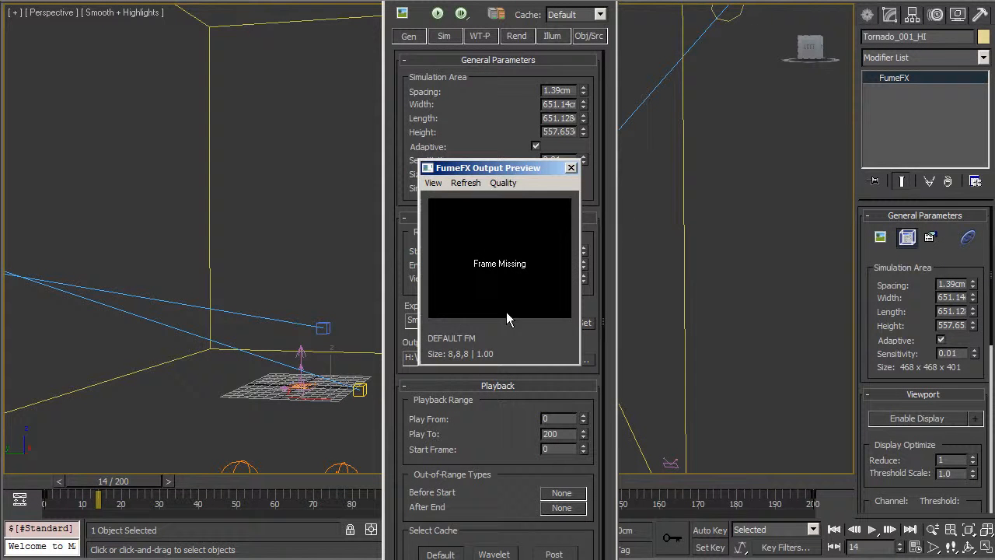
{"action": "left_click_drag", "start_coordinate": [510, 169], "coordinate": [234, 40]}
{"action": "left_click_drag", "start_coordinate": [137, 485], "coordinate": [172, 503]}
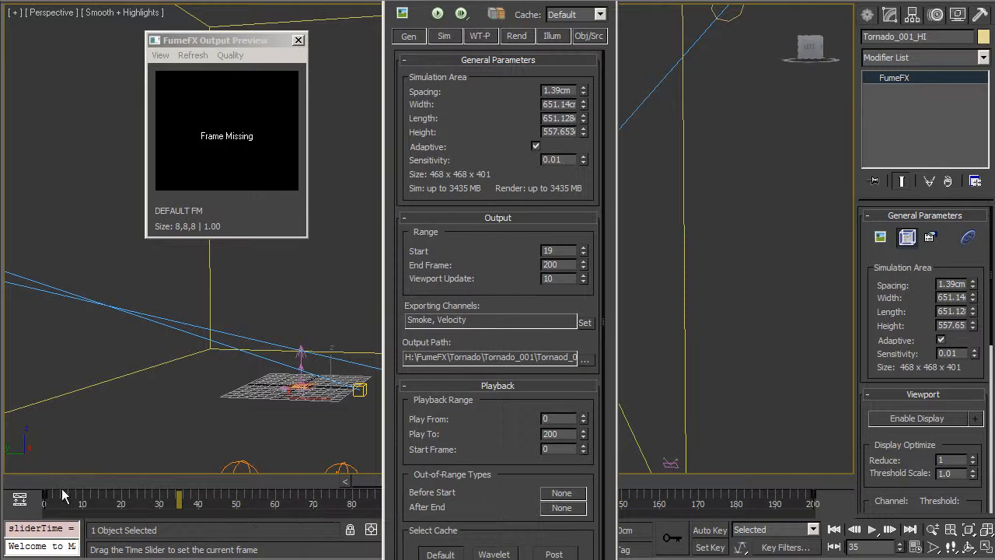
{"action": "mouse_move", "coordinate": [45, 486]}
{"action": "left_mouse_down"}
{"action": "mouse_move", "coordinate": [215, 490]}
{"action": "mouse_move", "coordinate": [58, 487]}
{"action": "left_mouse_up"}
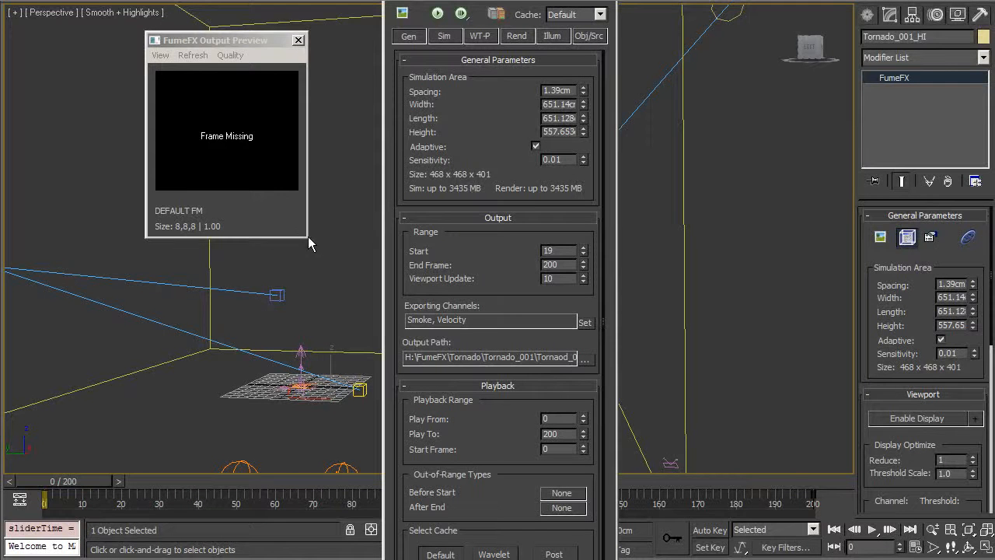
{"action": "left_click_drag", "start_coordinate": [308, 236], "coordinate": [378, 319]}
Browse the Tornado_001 output folder and look through its HI, LO, MID and wt subfolders.
{"action": "left_click", "coordinate": [584, 358]}
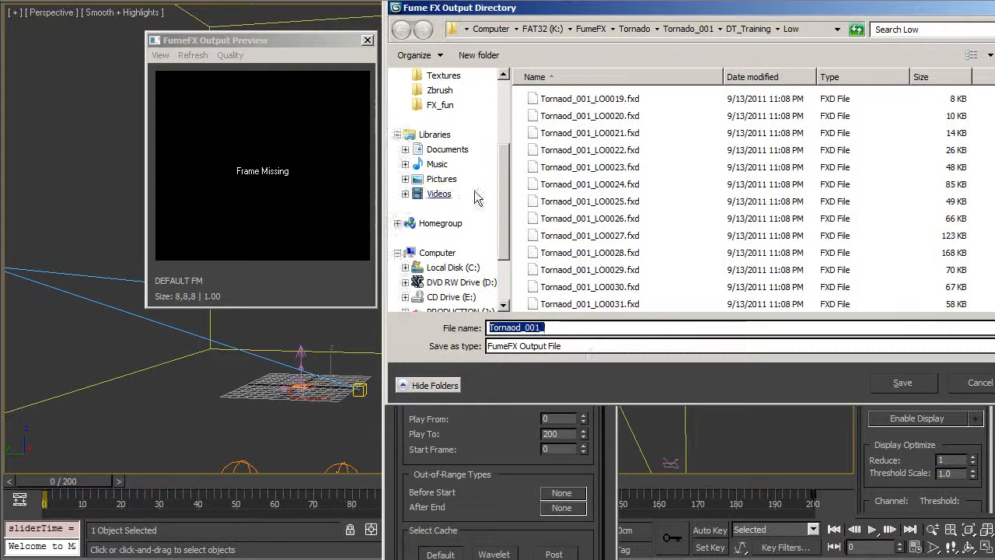
{"action": "left_click", "coordinate": [670, 31]}
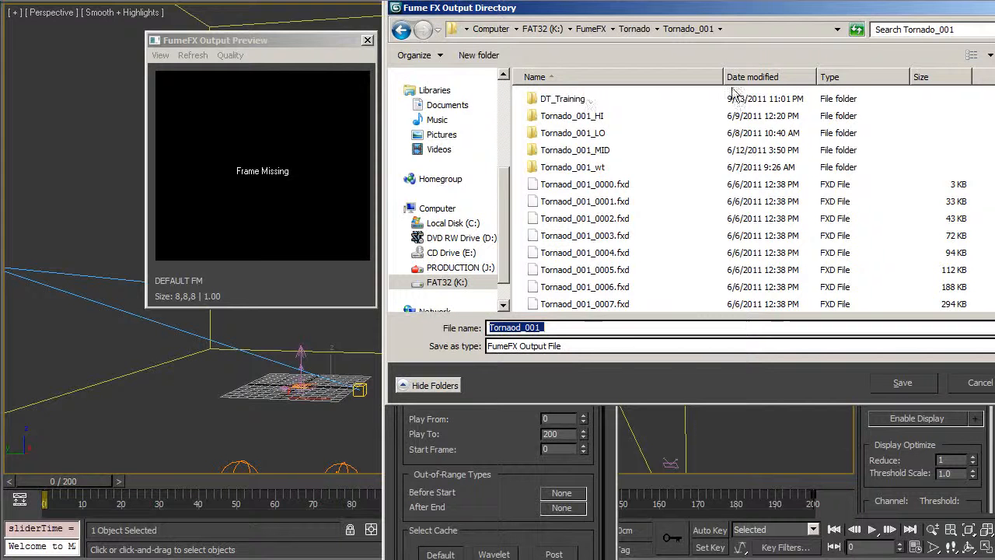
{"action": "left_click", "coordinate": [583, 117]}
{"action": "left_click", "coordinate": [577, 134]}
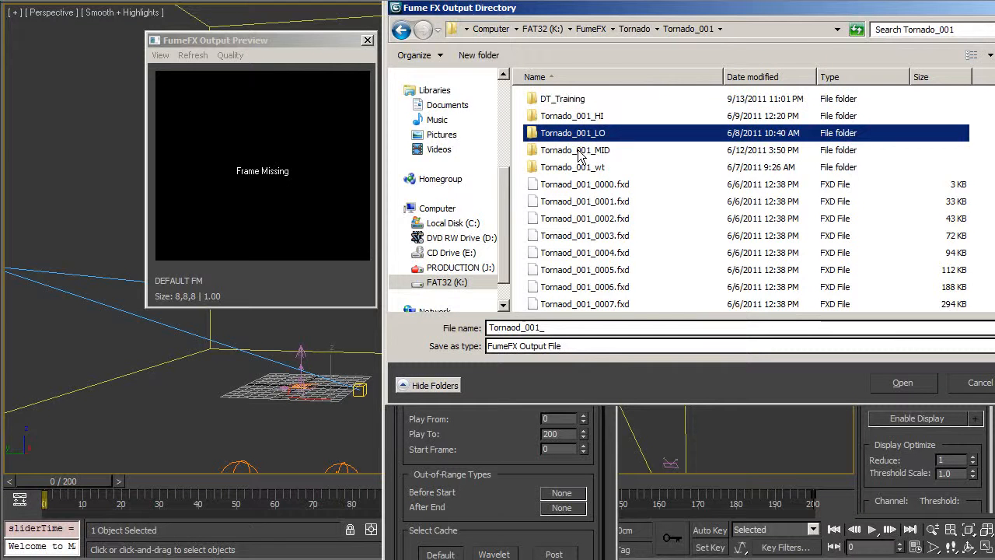
{"action": "left_click", "coordinate": [585, 151]}
{"action": "left_click", "coordinate": [584, 168]}
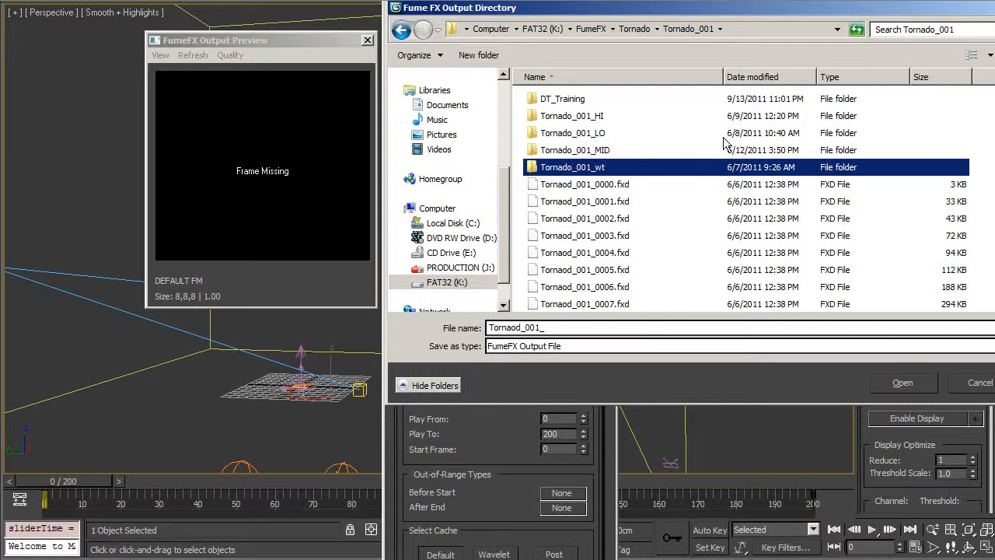
{"action": "scroll", "coordinate": [592, 173], "scroll_direction": "down", "scroll_amount": 3}
{"action": "scroll", "coordinate": [595, 170], "scroll_direction": "up", "scroll_amount": 3}
Check the HI cache starting at frame 0019 and the Tornaod_001_0123.fxd file, then cancel the browser.
{"action": "double_click", "coordinate": [597, 121]}
{"action": "left_click", "coordinate": [610, 102]}
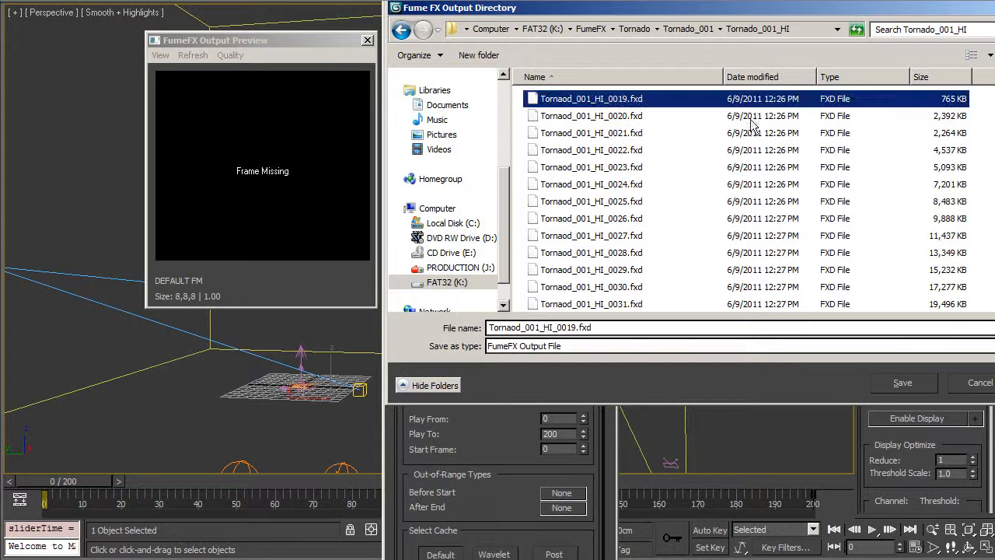
{"action": "scroll", "coordinate": [677, 195], "scroll_direction": "down", "scroll_amount": 4}
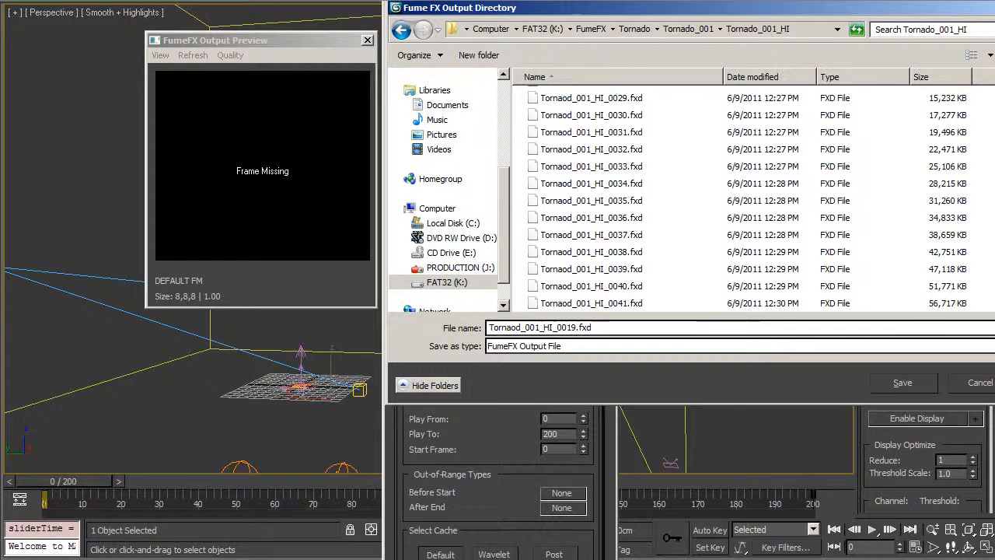
{"action": "left_click", "coordinate": [402, 30]}
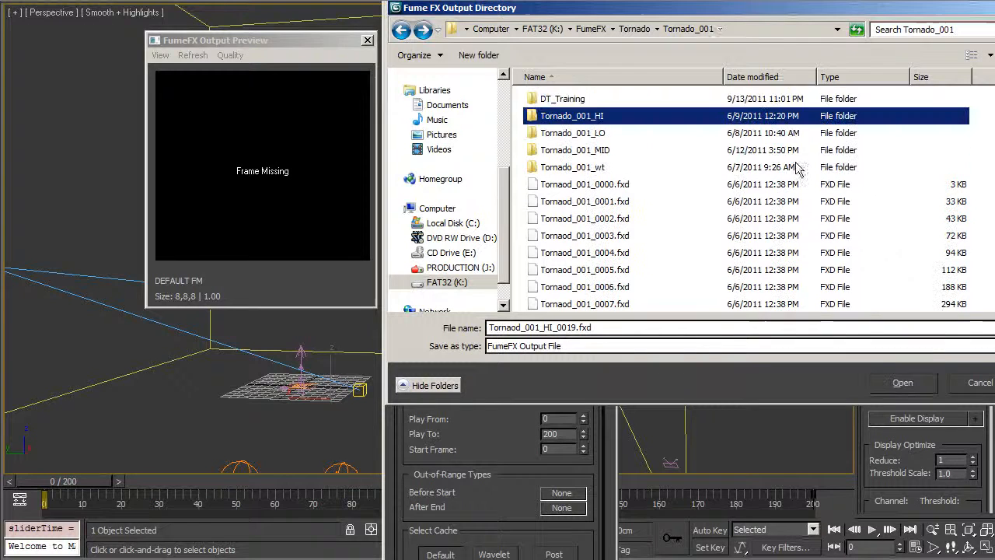
{"action": "scroll", "coordinate": [746, 202], "scroll_direction": "down", "scroll_amount": 20}
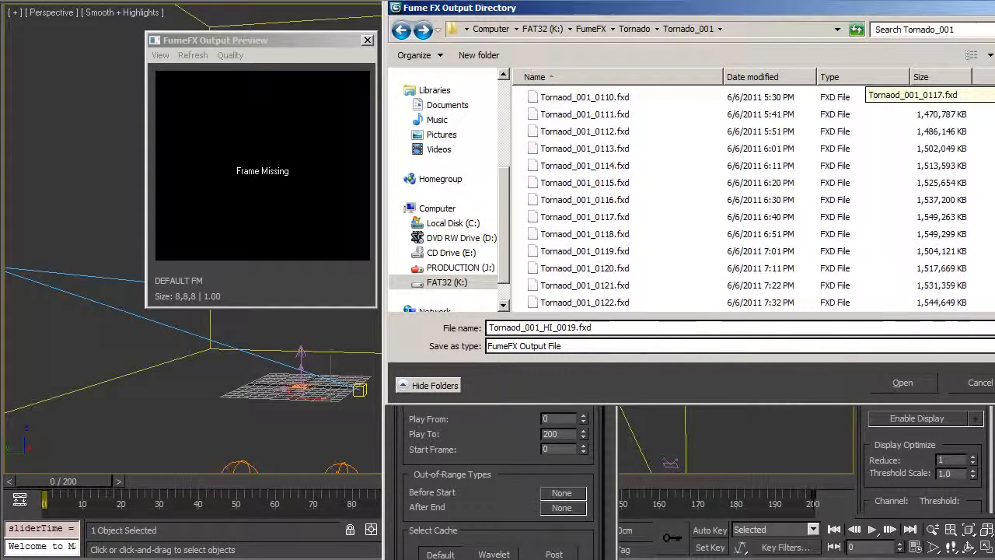
{"action": "scroll", "coordinate": [747, 202], "scroll_direction": "up", "scroll_amount": 20}
{"action": "left_click", "coordinate": [932, 189]}
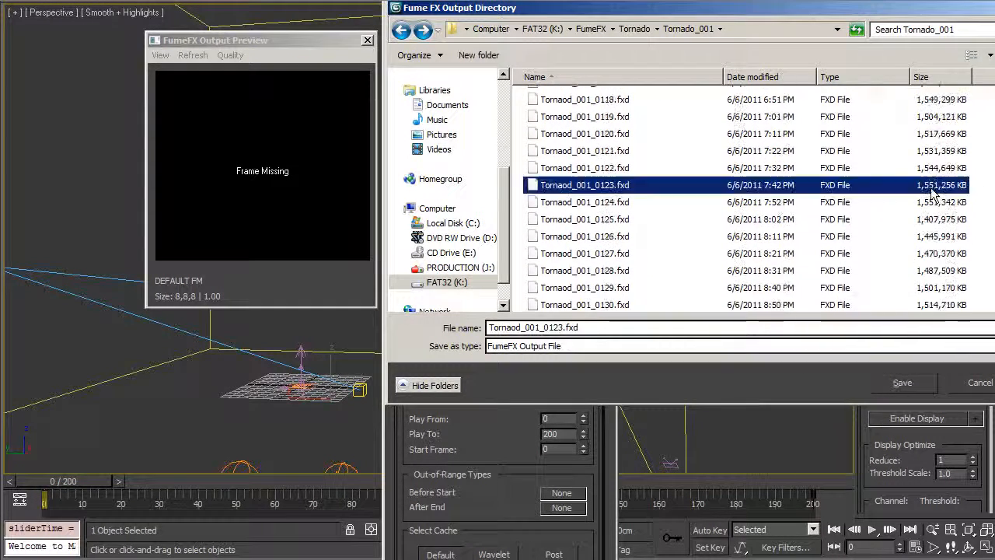
{"action": "scroll", "coordinate": [934, 226], "scroll_direction": "down", "scroll_amount": 20}
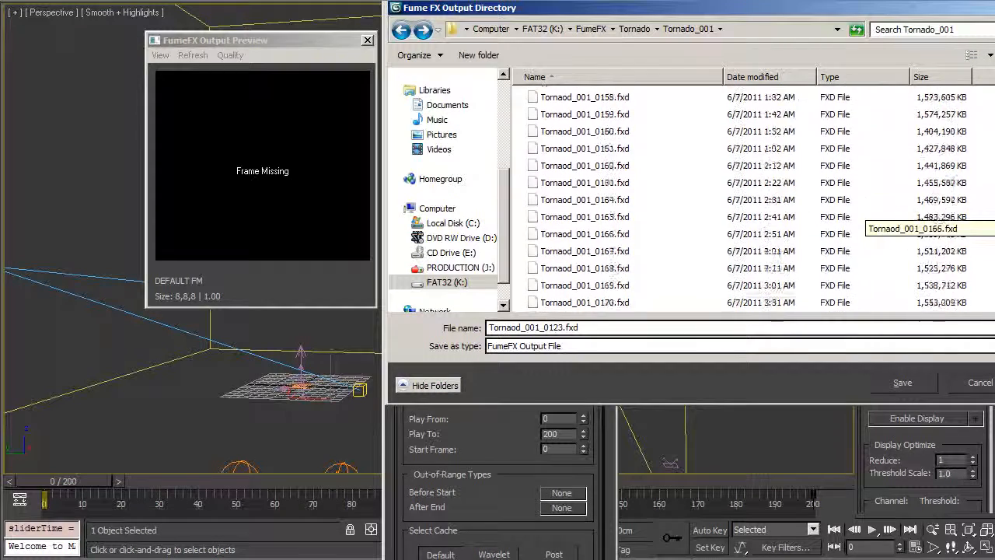
{"action": "scroll", "coordinate": [933, 226], "scroll_direction": "up", "scroll_amount": 20}
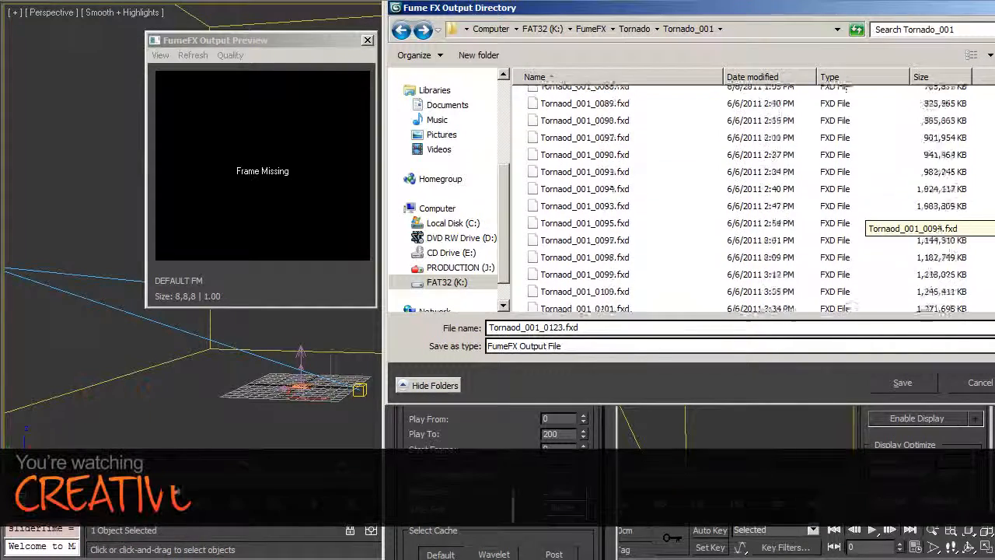
{"action": "scroll", "coordinate": [933, 226], "scroll_direction": "down", "scroll_amount": 20}
{"action": "scroll", "coordinate": [937, 224], "scroll_direction": "up", "scroll_amount": 7}
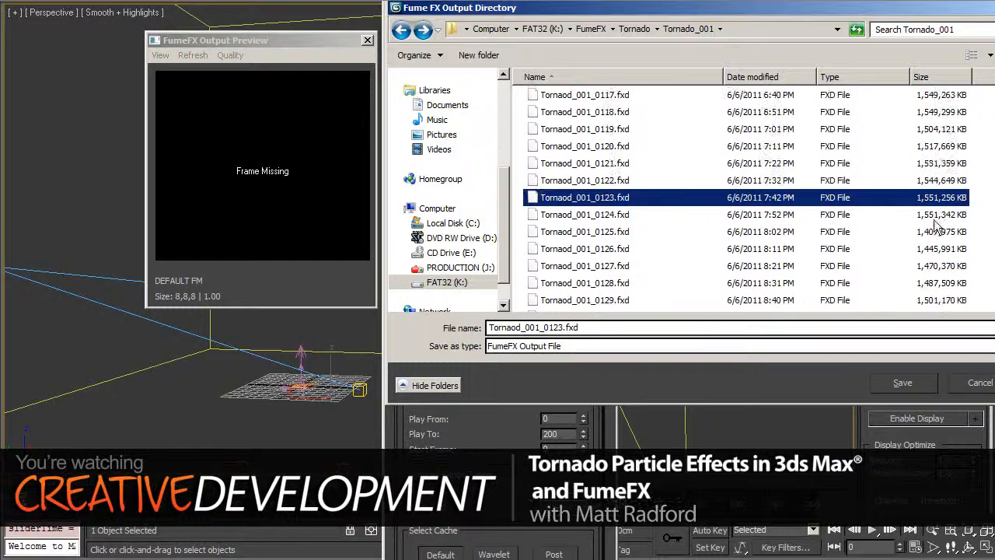
{"action": "key", "text": "Escape"}
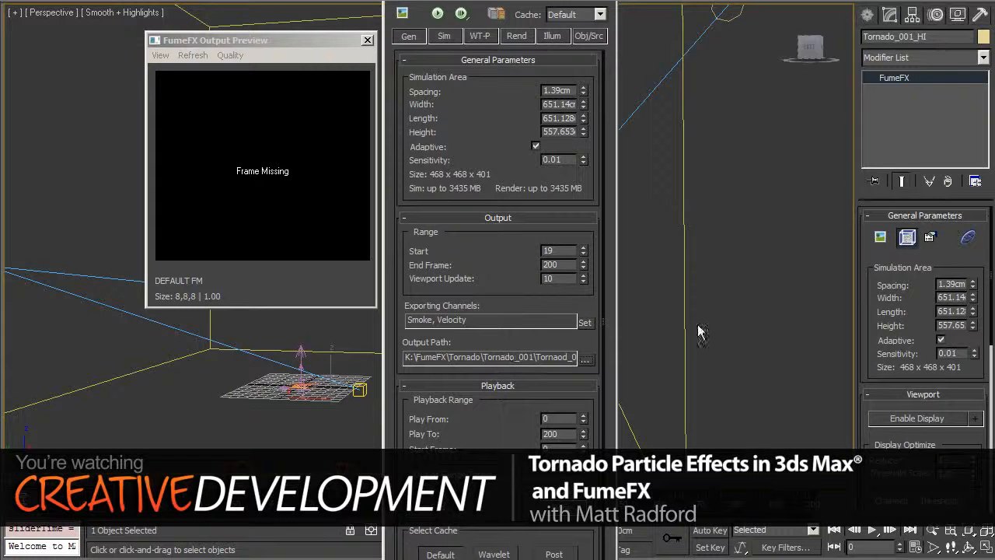
Scrub the timeline, move and enlarge the smoke preview, and jump the scene to frame 111.
{"action": "left_click_drag", "start_coordinate": [59, 490], "coordinate": [281, 484]}
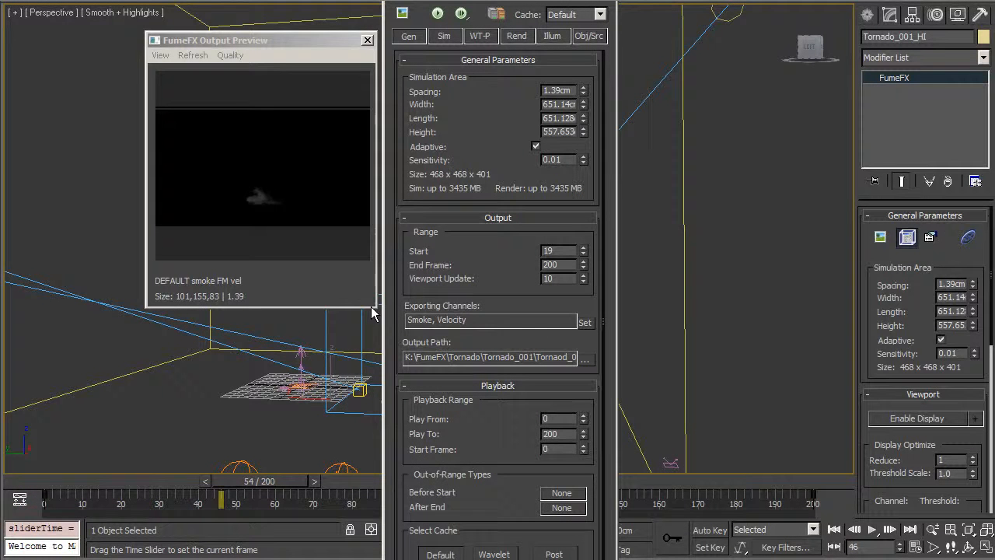
{"action": "left_click_drag", "start_coordinate": [280, 41], "coordinate": [202, 20]}
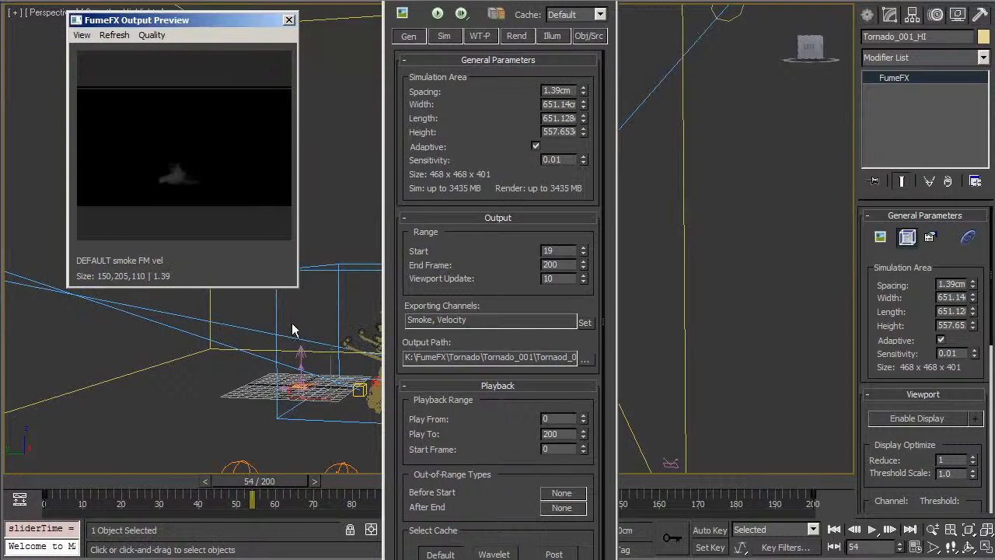
{"action": "left_click_drag", "start_coordinate": [297, 288], "coordinate": [563, 481]}
{"action": "left_click_drag", "start_coordinate": [554, 0], "coordinate": [825, 6]}
{"action": "left_click_drag", "start_coordinate": [398, 23], "coordinate": [344, 1]}
{"action": "left_click", "coordinate": [467, 480]}
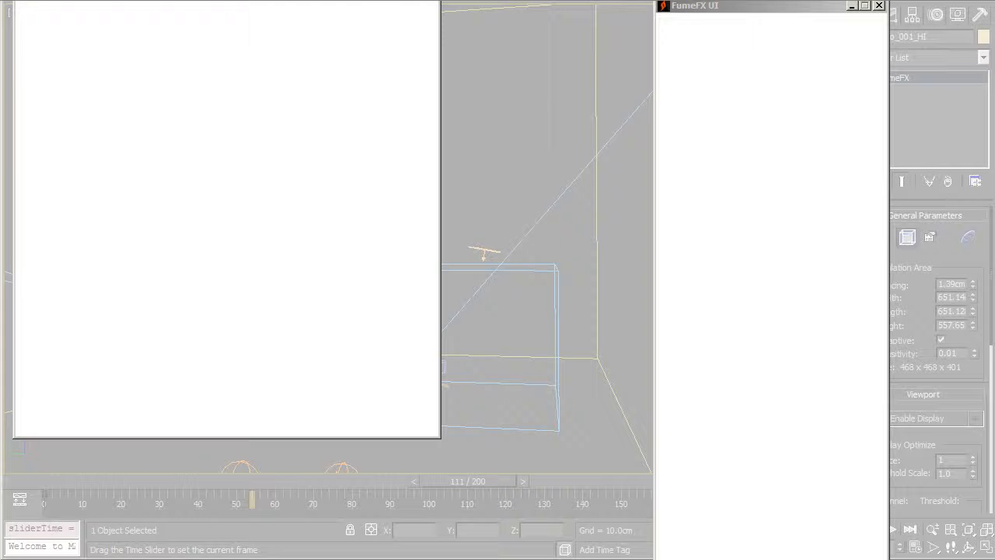
Play the Tornaod_001_ clip in Windows Media Player, pause and resume it, then close and replay it.
{"action": "left_click_drag", "start_coordinate": [994, 235], "coordinate": [747, 156]}
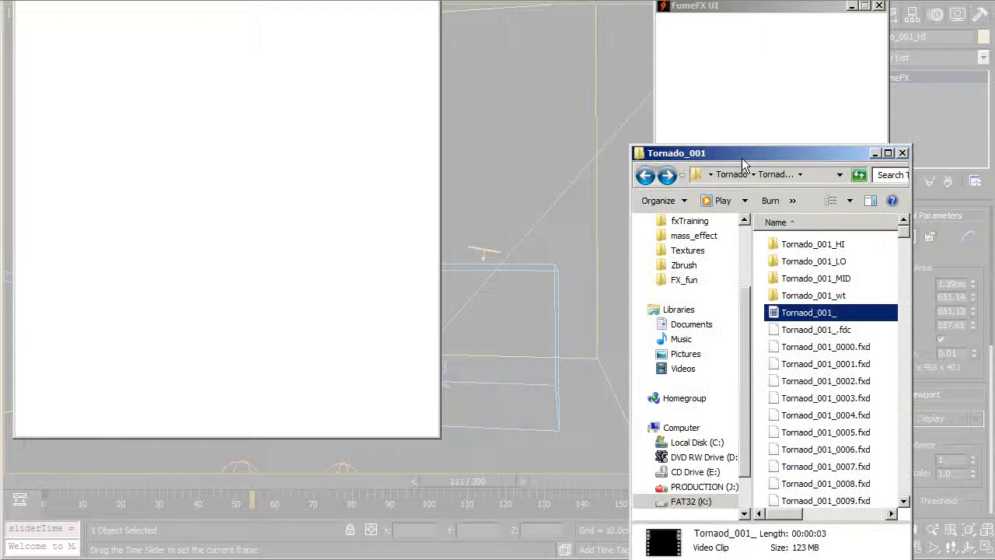
{"action": "right_click", "coordinate": [807, 314]}
{"action": "left_click", "coordinate": [824, 317]}
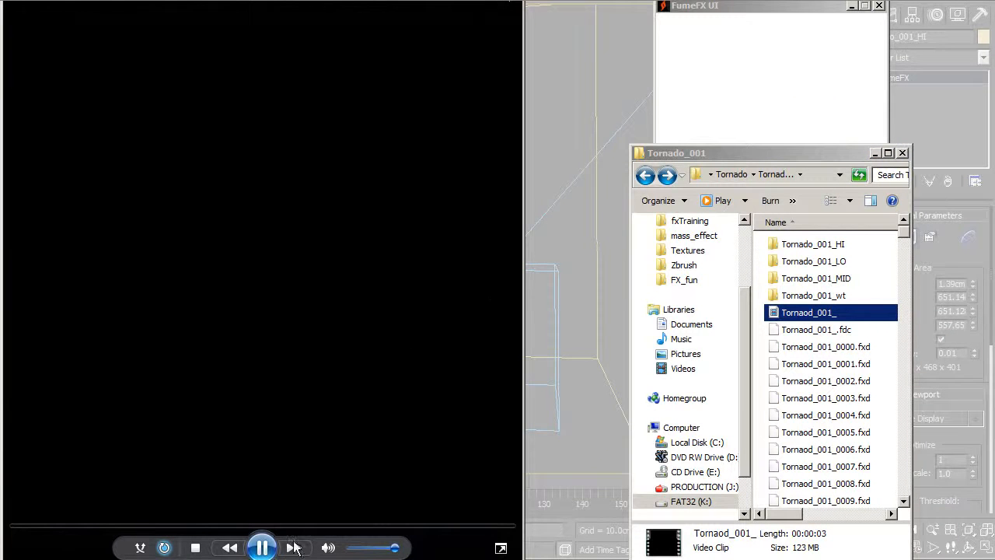
{"action": "left_click", "coordinate": [262, 548]}
{"action": "left_click", "coordinate": [262, 549]}
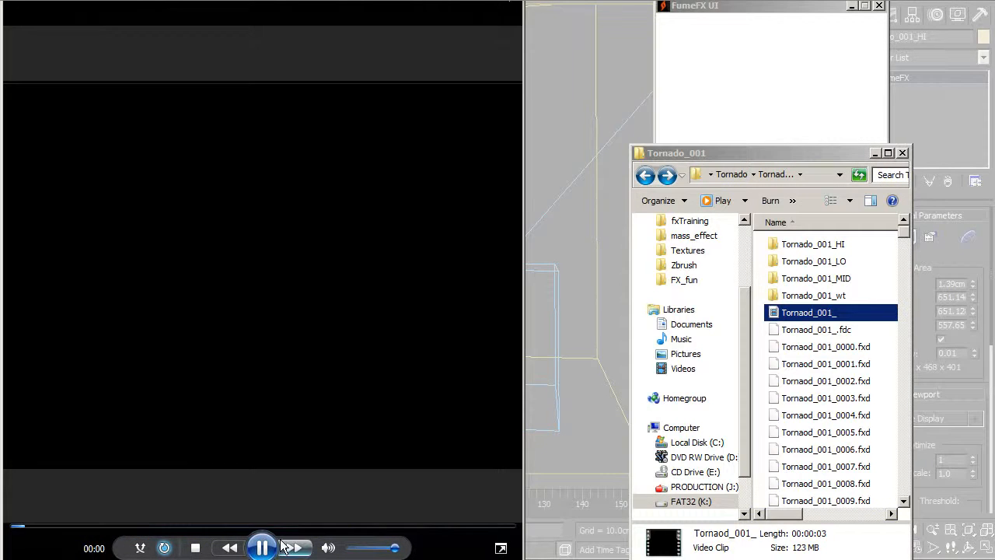
{"action": "left_click", "coordinate": [262, 548]}
{"action": "left_click", "coordinate": [509, 4]}
{"action": "right_click", "coordinate": [795, 314]}
{"action": "left_click", "coordinate": [801, 315]}
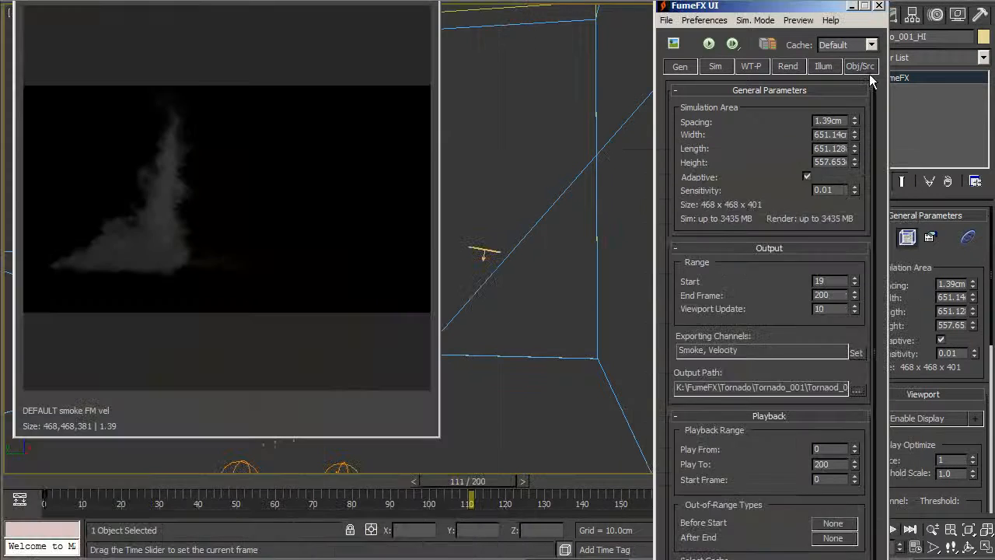
Change Plane001's SpeedMul in the Obj/Src list to 1.5, orbit the view, and minimize FumeFX UI.
{"action": "left_click", "coordinate": [861, 67]}
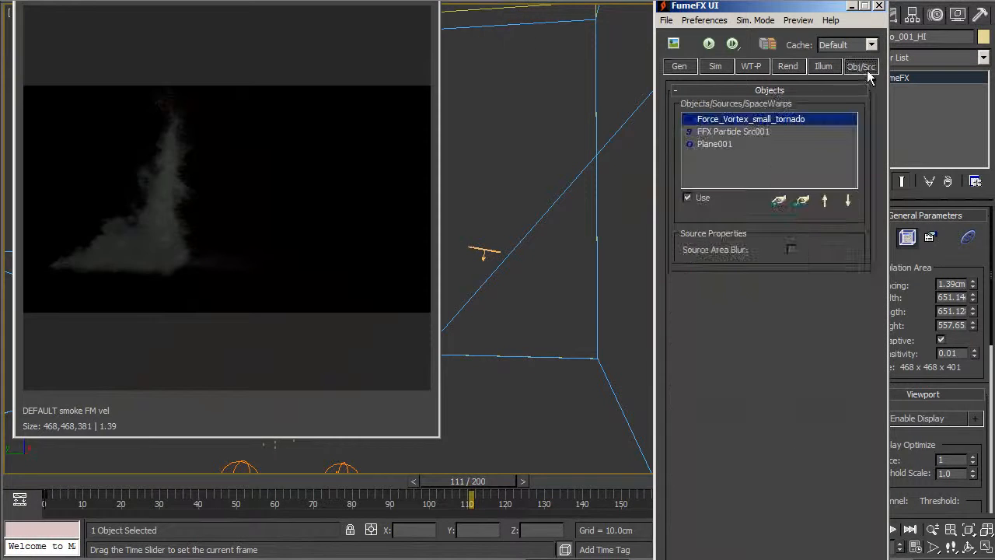
{"action": "left_click", "coordinate": [719, 145]}
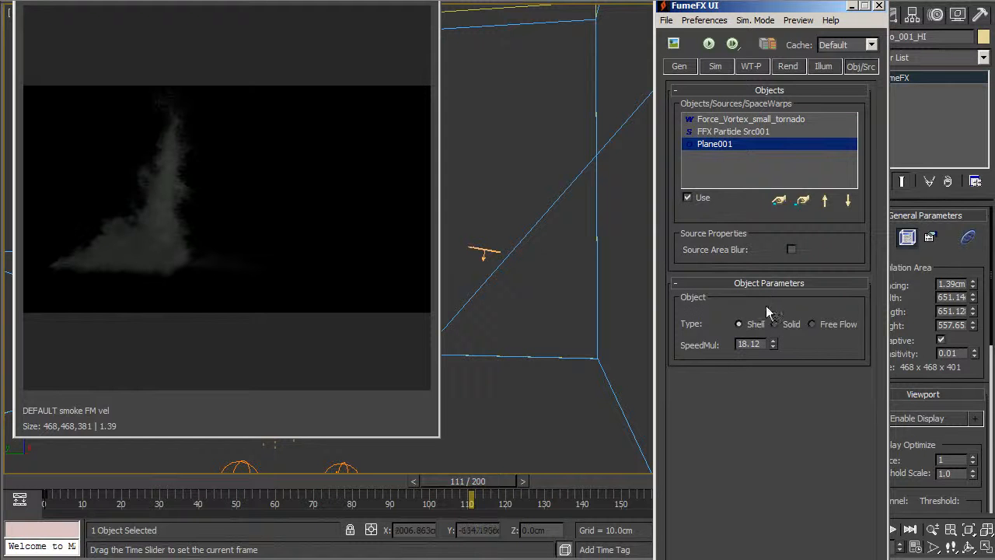
{"action": "left_click", "coordinate": [747, 343]}
{"action": "right_click", "coordinate": [755, 344]}
{"action": "left_click", "coordinate": [751, 343]}
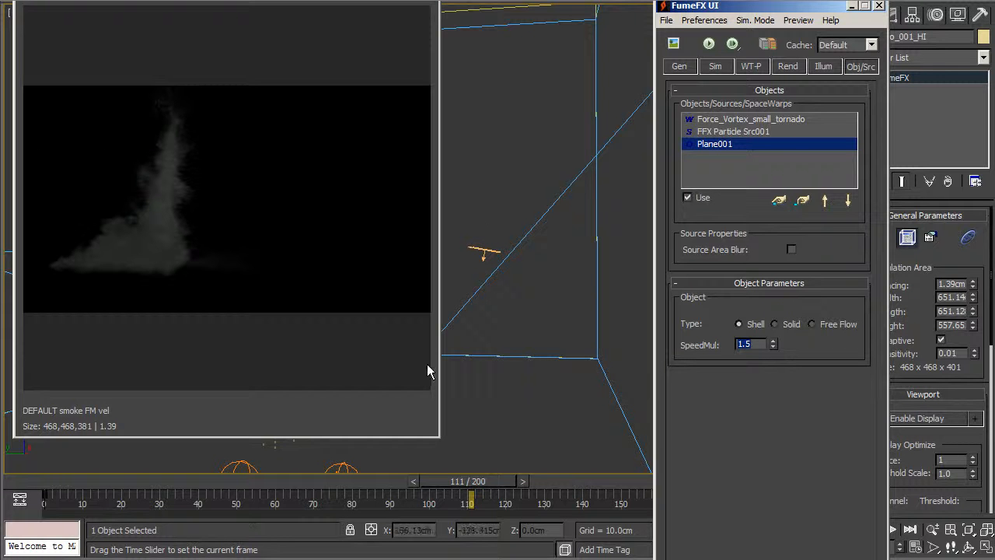
{"action": "scroll", "coordinate": [519, 350], "scroll_direction": "up", "scroll_amount": 1}
{"action": "middle_click_drag", "start_coordinate": [520, 350], "coordinate": [631, 211], "text": "alt"}
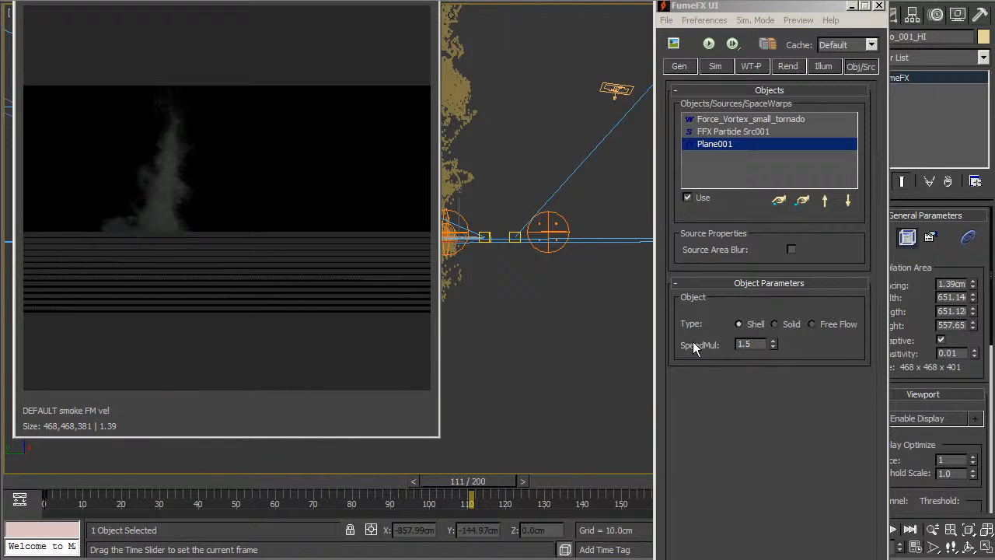
{"action": "mouse_move", "coordinate": [551, 311]}
{"action": "middle_mouse_down", "text": "alt"}
{"action": "mouse_move", "coordinate": [552, 301]}
{"action": "mouse_move", "coordinate": [472, 355]}
{"action": "mouse_move", "coordinate": [544, 295]}
{"action": "middle_mouse_up", "text": "alt"}
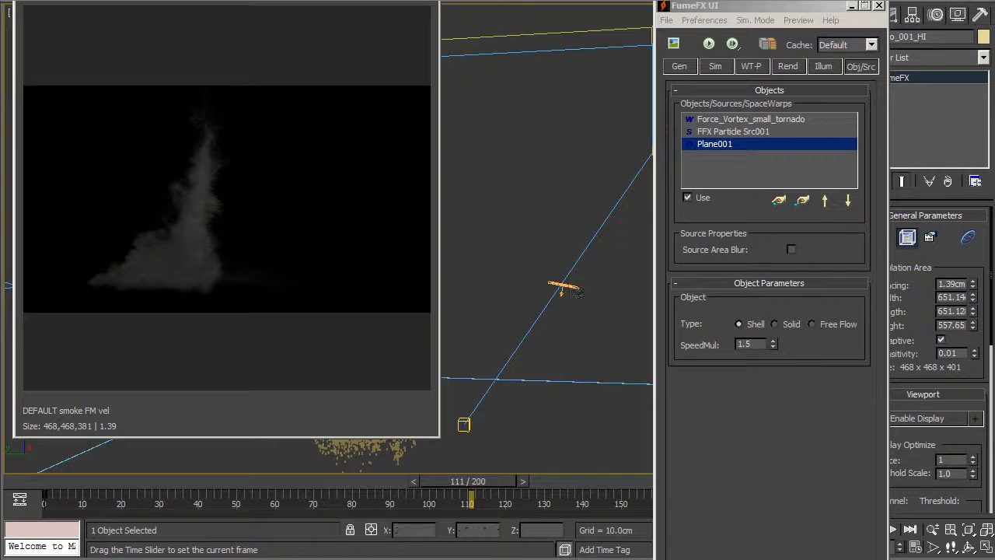
{"action": "left_click", "coordinate": [854, 6]}
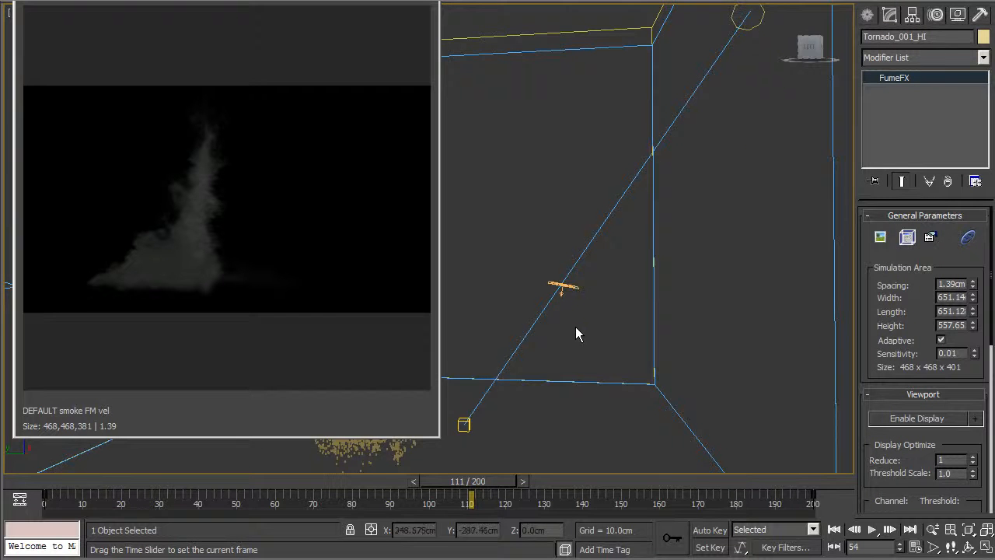
Pan the perspective view while the smoke preview redraws at frame 117.
{"action": "middle_click_drag", "start_coordinate": [576, 327], "coordinate": [544, 356]}
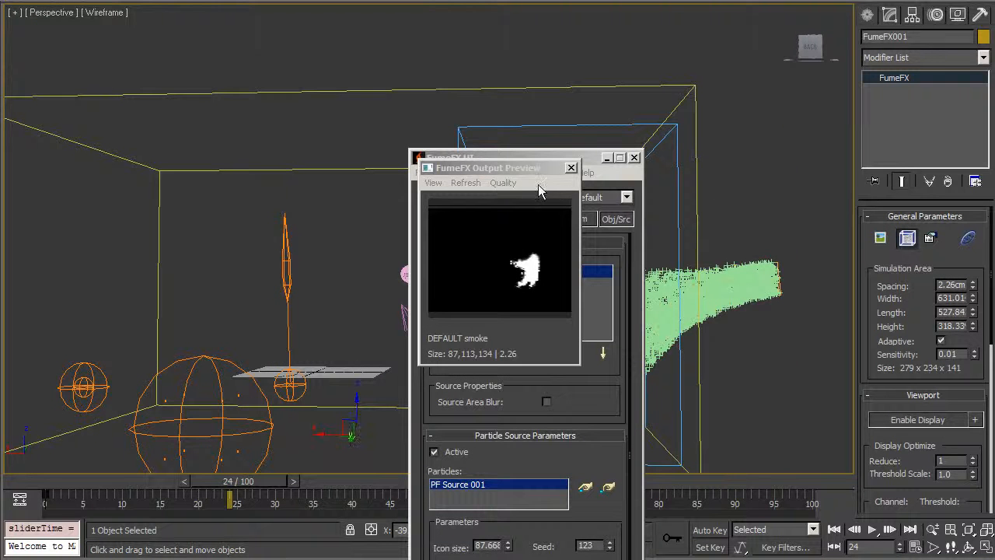
Close and reopen the FumeFX smoke preview, orbit around the container, and scrub the timeline.
{"action": "left_click", "coordinate": [572, 169]}
{"action": "left_click", "coordinate": [572, 169]}
{"action": "left_click_drag", "start_coordinate": [544, 158], "coordinate": [354, 85]}
{"action": "middle_click_drag", "start_coordinate": [726, 267], "coordinate": [742, 315], "text": "alt"}
{"action": "left_click", "coordinate": [238, 123]}
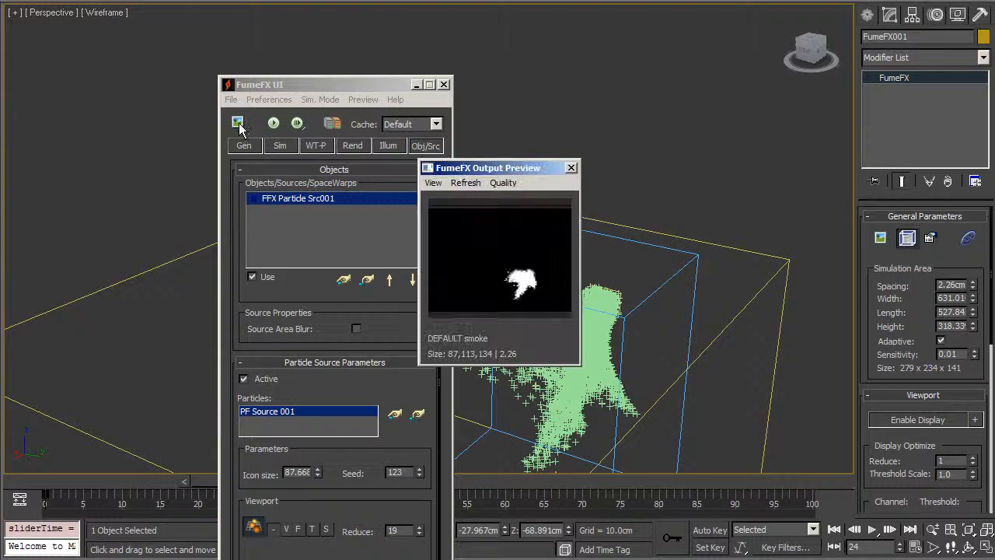
{"action": "middle_click_drag", "start_coordinate": [591, 337], "coordinate": [685, 252], "text": "alt"}
{"action": "left_click_drag", "start_coordinate": [208, 481], "coordinate": [356, 476]}
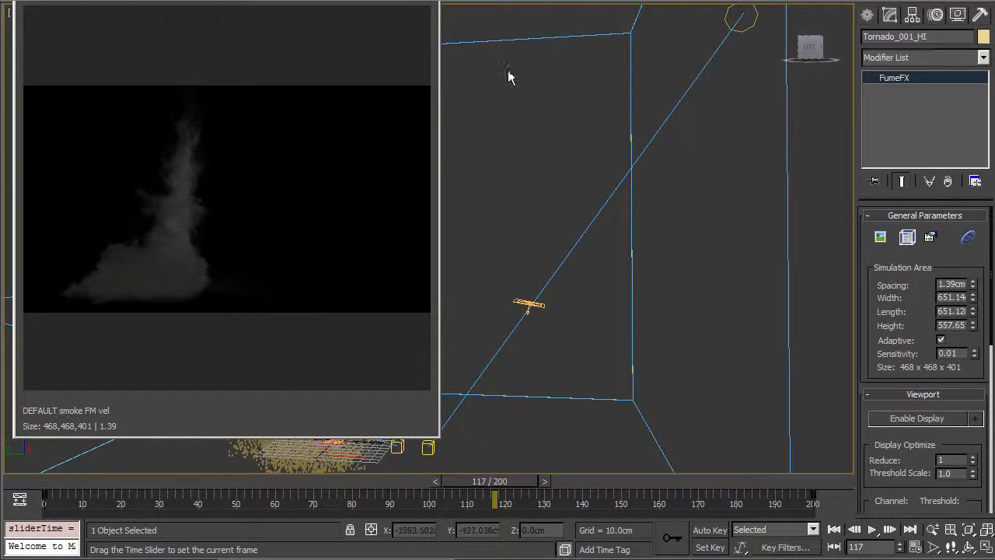
Scrub from frame 0 to frame 24, then select Force_Vortex and the Tornado_001_HI container.
{"action": "left_click", "coordinate": [45, 480]}
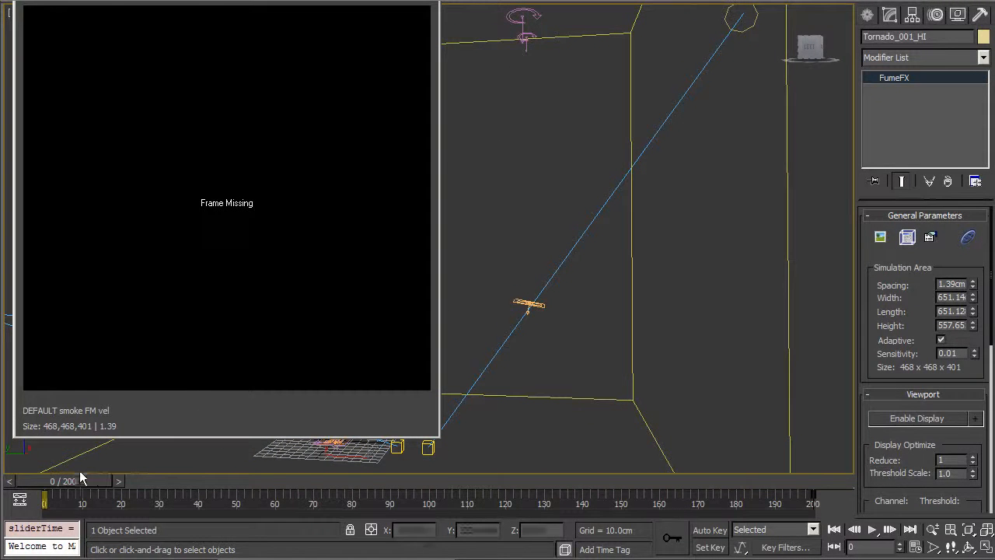
{"action": "left_click_drag", "start_coordinate": [54, 483], "coordinate": [158, 472]}
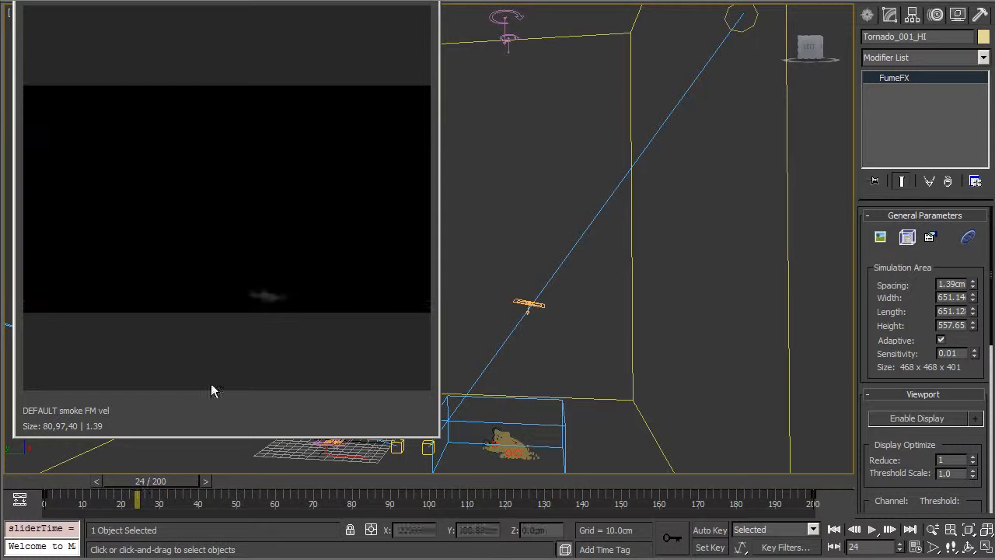
{"action": "middle_click_drag", "start_coordinate": [541, 78], "coordinate": [602, 109]}
{"action": "left_click", "coordinate": [504, 84]}
{"action": "left_click", "coordinate": [603, 109]}
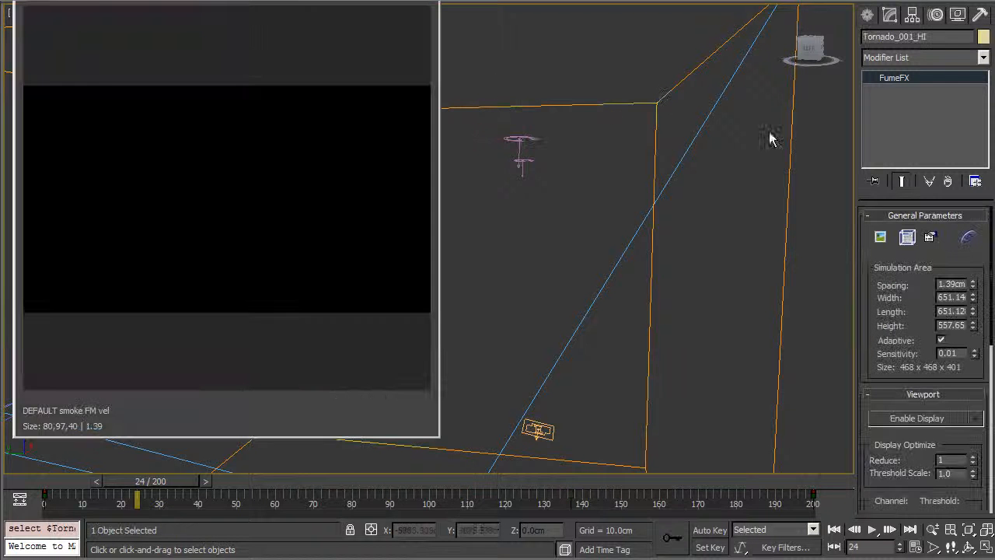
Inspect the Force_Vortex_small_tornado and FFX Particle Src001 sources, zoom to Pflow_system, and scrub the smoke.
{"action": "left_click", "coordinate": [908, 238]}
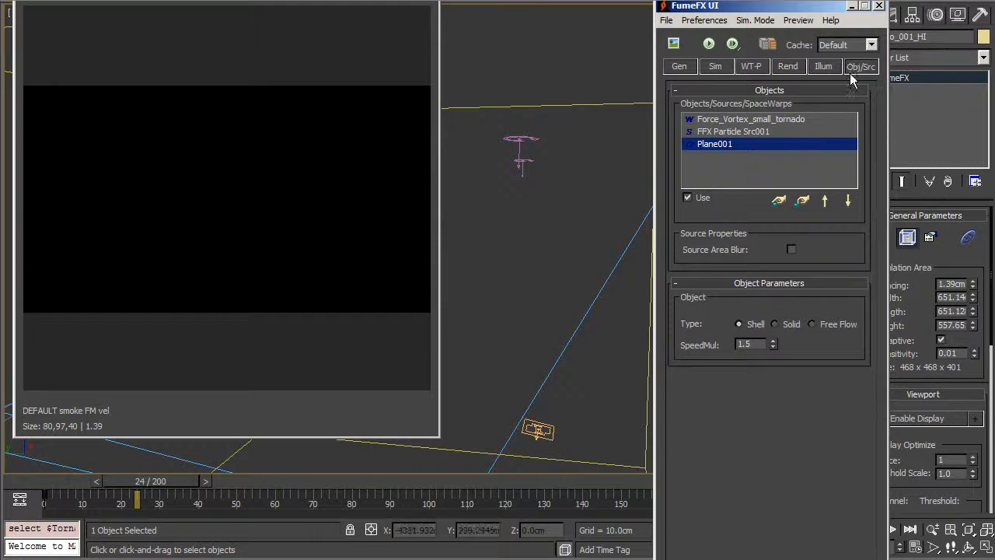
{"action": "left_click", "coordinate": [809, 120]}
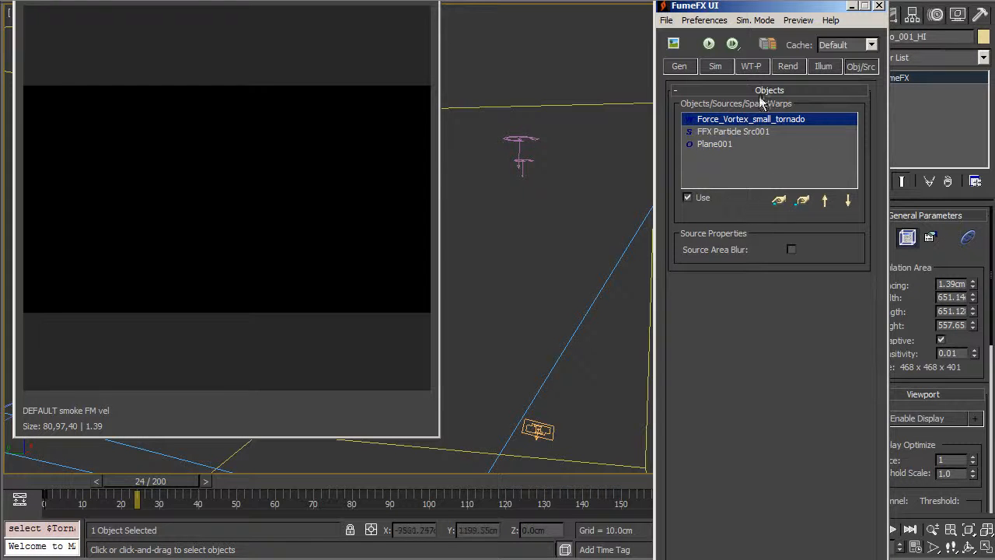
{"action": "left_click", "coordinate": [746, 133]}
{"action": "middle_click_drag", "start_coordinate": [618, 260], "coordinate": [418, 136], "text": "alt"}
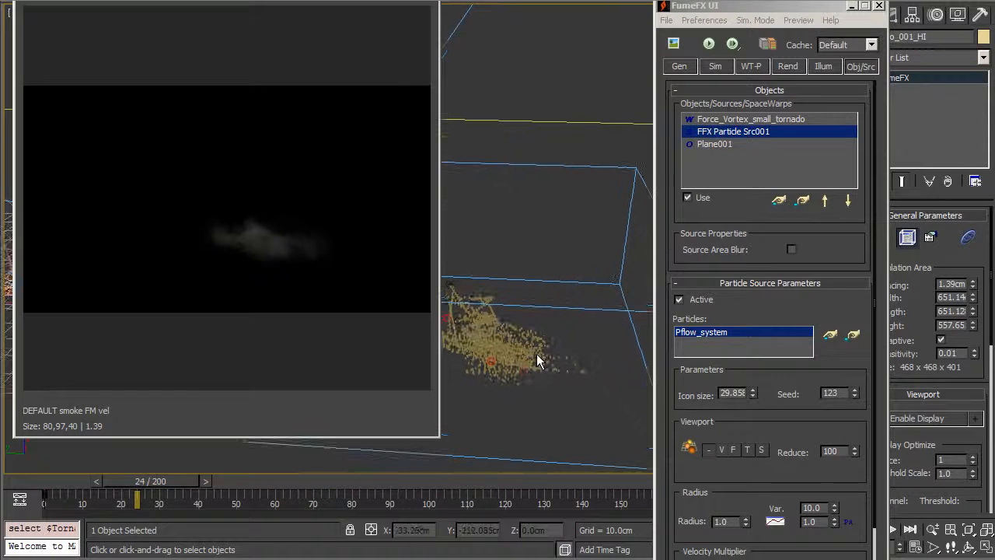
{"action": "left_click", "coordinate": [493, 318]}
{"action": "key", "text": "z"}
{"action": "middle_click_drag", "start_coordinate": [447, 365], "coordinate": [464, 347], "text": "alt"}
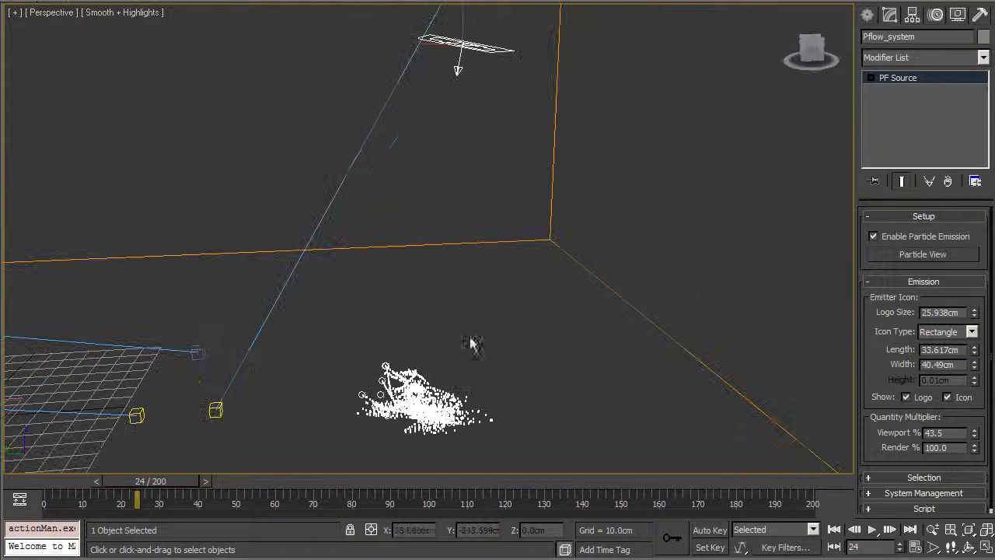
{"action": "left_click", "coordinate": [873, 236]}
{"action": "middle_click_drag", "start_coordinate": [426, 196], "coordinate": [495, 112], "text": "alt"}
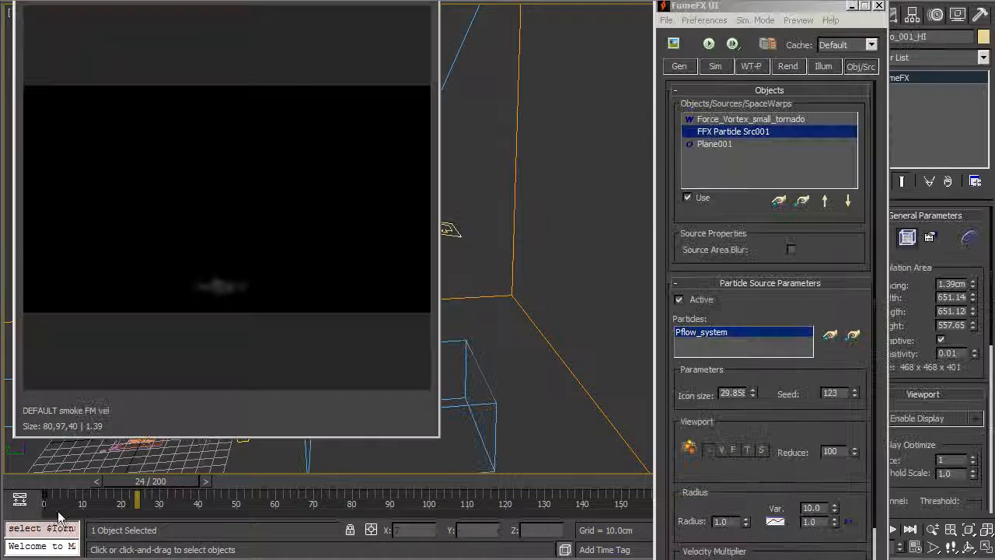
{"action": "left_click_drag", "start_coordinate": [160, 479], "coordinate": [310, 469]}
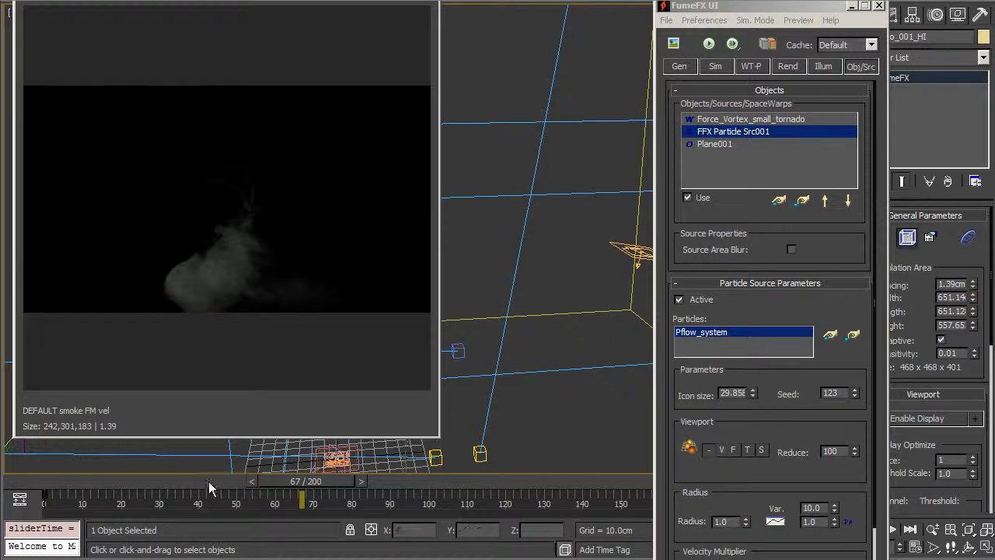
In the FumeFX rendering parameters, open the smoke noise map for editing.
{"action": "left_click", "coordinate": [788, 66]}
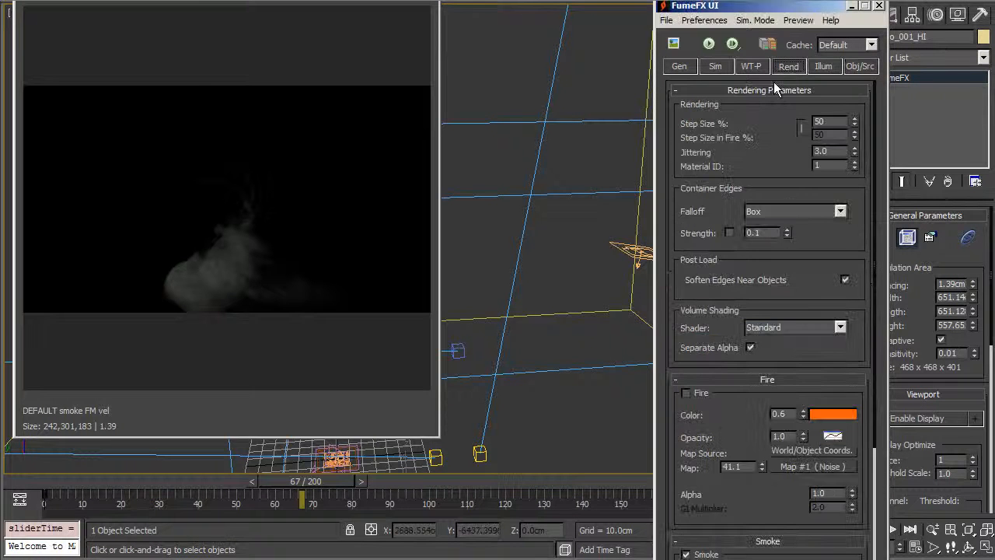
{"action": "scroll", "coordinate": [792, 298], "scroll_direction": "down", "scroll_amount": 5}
{"action": "scroll", "coordinate": [832, 335], "scroll_direction": "down", "scroll_amount": 2}
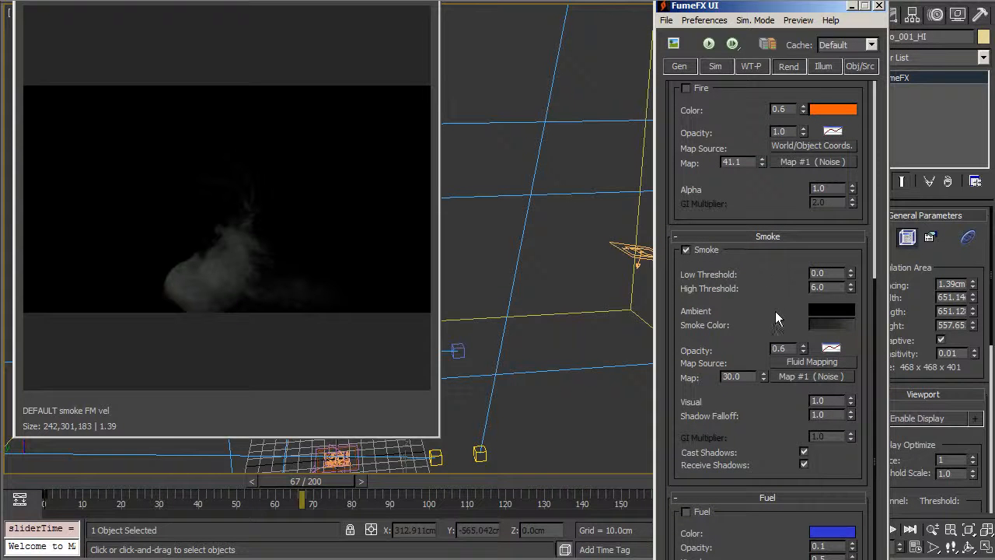
{"action": "left_click", "coordinate": [785, 363]}
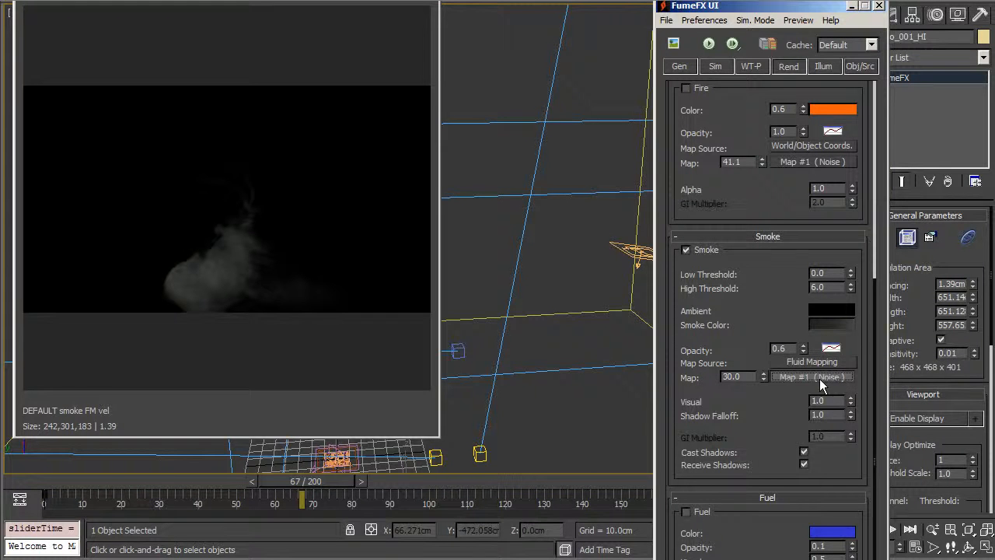
{"action": "left_click", "coordinate": [805, 379]}
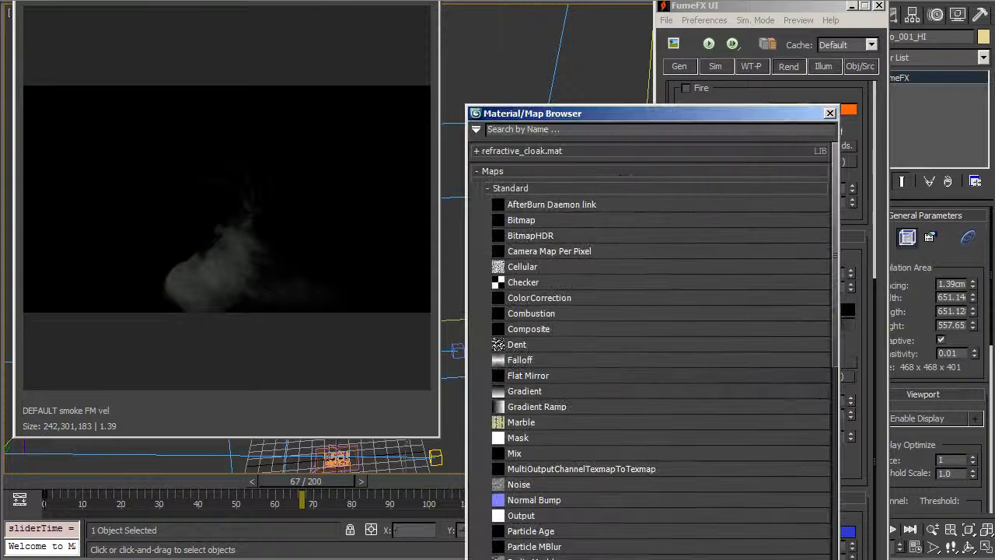
Show Map #1, a Turbulence noise of size 505.4, in the Compact Material Editor.
{"action": "key", "text": "m"}
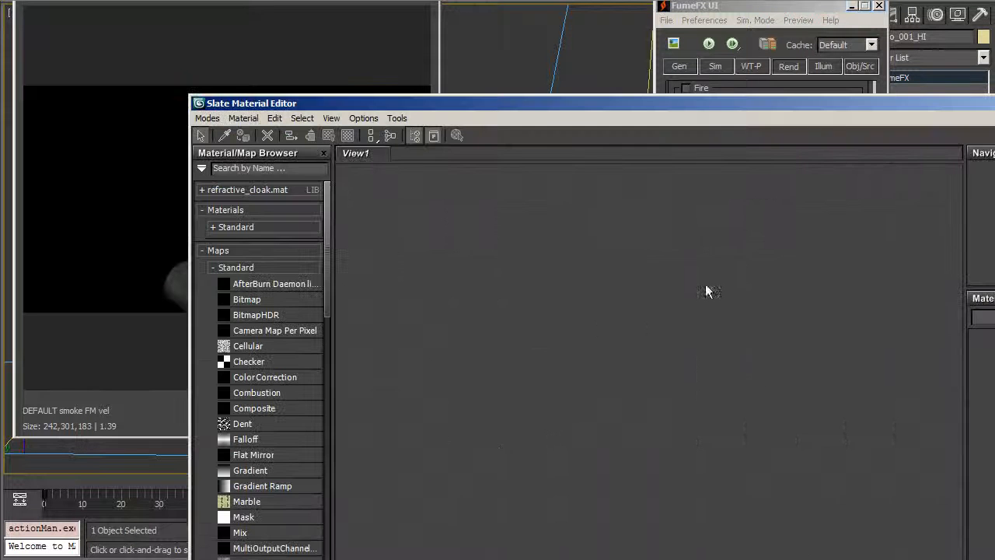
{"action": "left_click", "coordinate": [243, 119]}
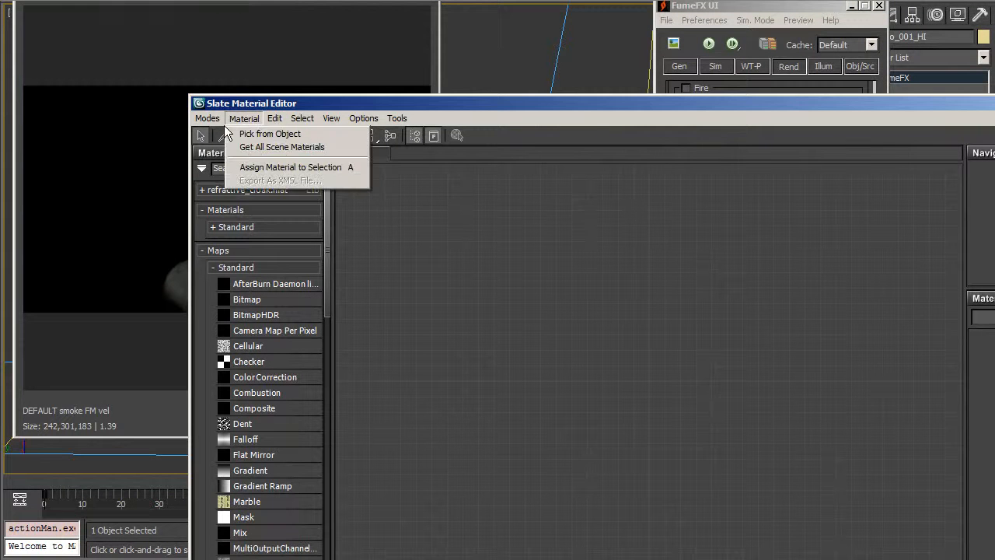
{"action": "mouse_move", "coordinate": [208, 119]}
{"action": "left_click", "coordinate": [216, 139]}
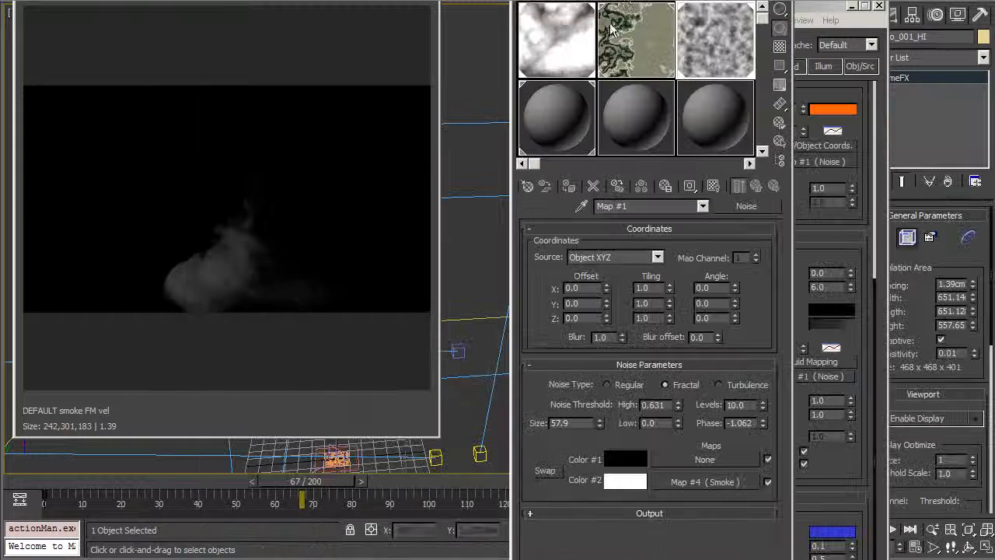
{"action": "left_click_drag", "start_coordinate": [704, 6], "coordinate": [289, 15]}
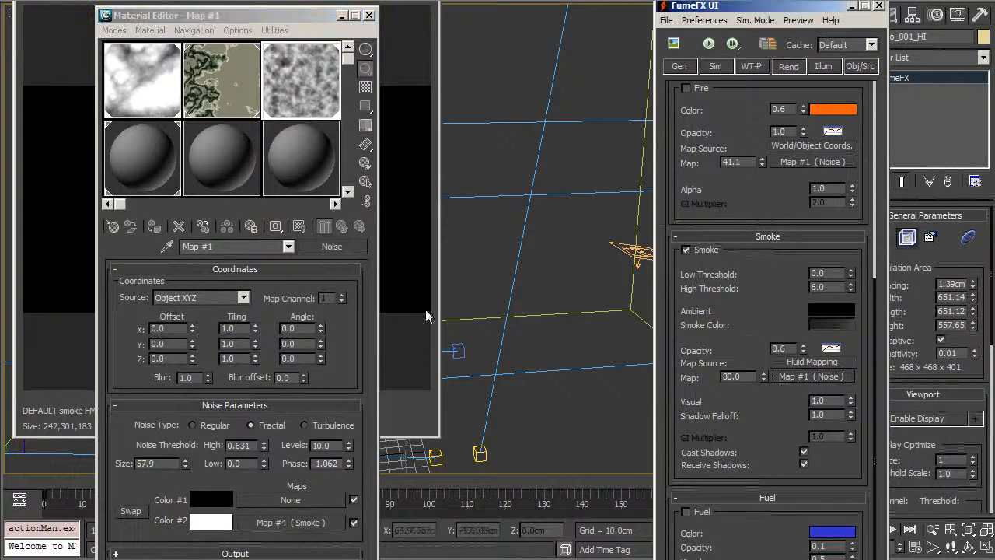
{"action": "left_click", "coordinate": [328, 153]}
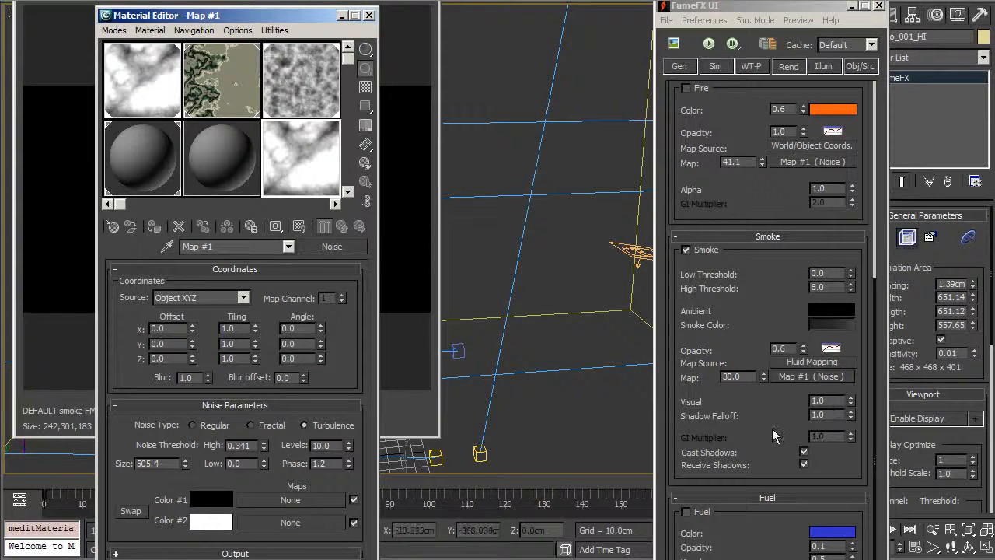
Set the smoke Map Source to World/Object Coordinates instead of fluid mapping.
{"action": "scroll", "coordinate": [770, 438], "scroll_direction": "up", "scroll_amount": 2}
{"action": "scroll", "coordinate": [779, 395], "scroll_direction": "down", "scroll_amount": 1}
{"action": "left_click", "coordinate": [803, 383]}
{"action": "left_click", "coordinate": [844, 416]}
{"action": "scroll", "coordinate": [782, 388], "scroll_direction": "down", "scroll_amount": 1}
{"action": "scroll", "coordinate": [782, 388], "scroll_direction": "up", "scroll_amount": 1}
{"action": "left_click_drag", "start_coordinate": [288, 16], "coordinate": [372, 33]}
{"action": "left_click", "coordinate": [811, 386]}
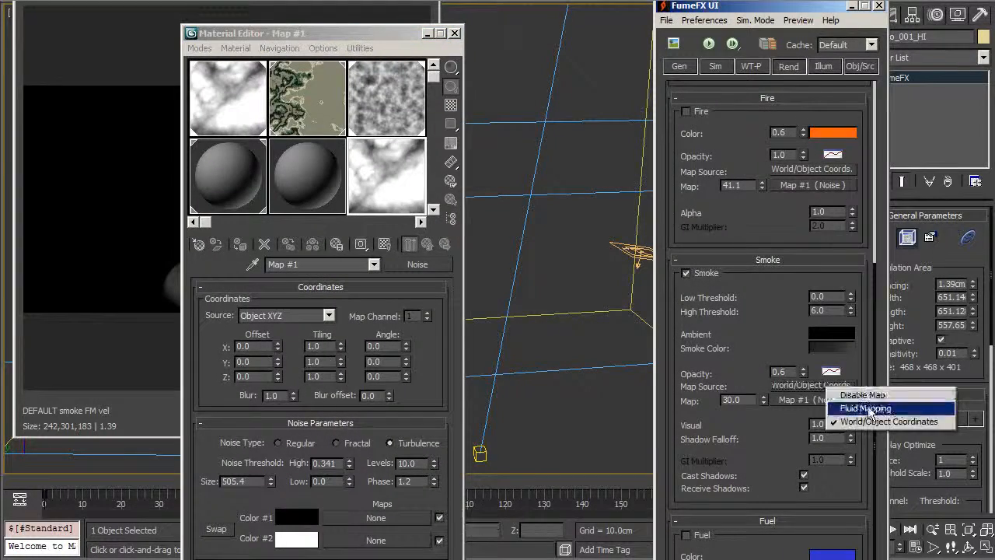
{"action": "left_click", "coordinate": [785, 471]}
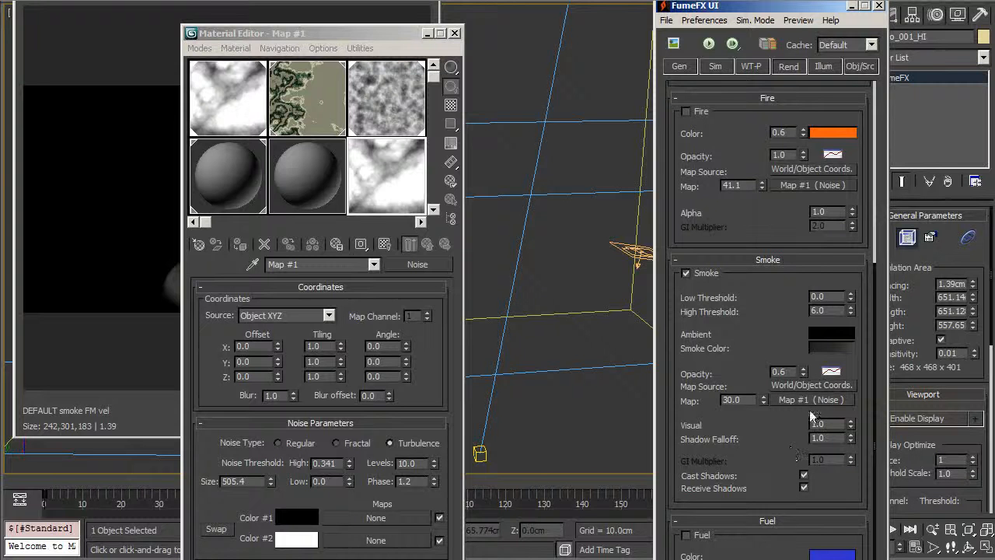
{"action": "scroll", "coordinate": [784, 451], "scroll_direction": "down", "scroll_amount": 2}
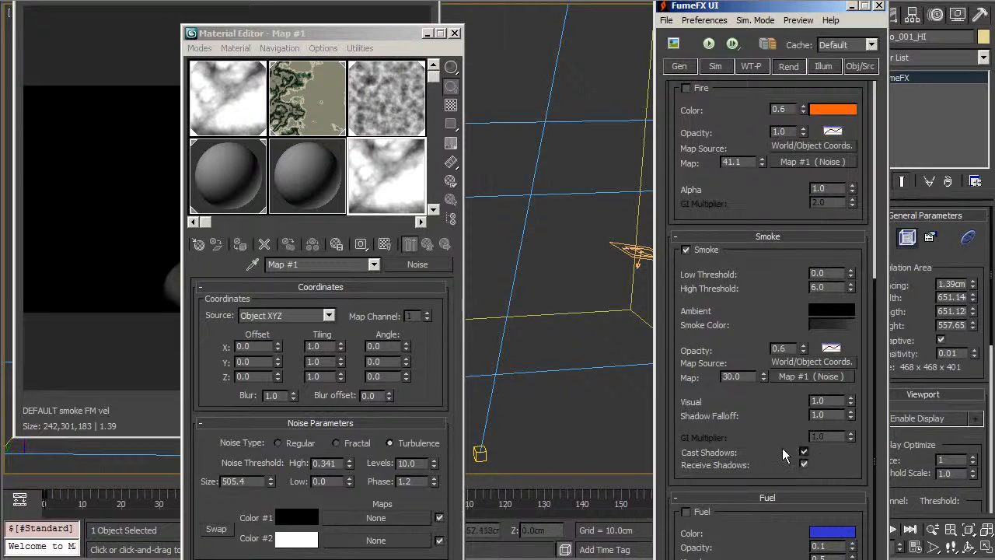
{"action": "left_click", "coordinate": [823, 66]}
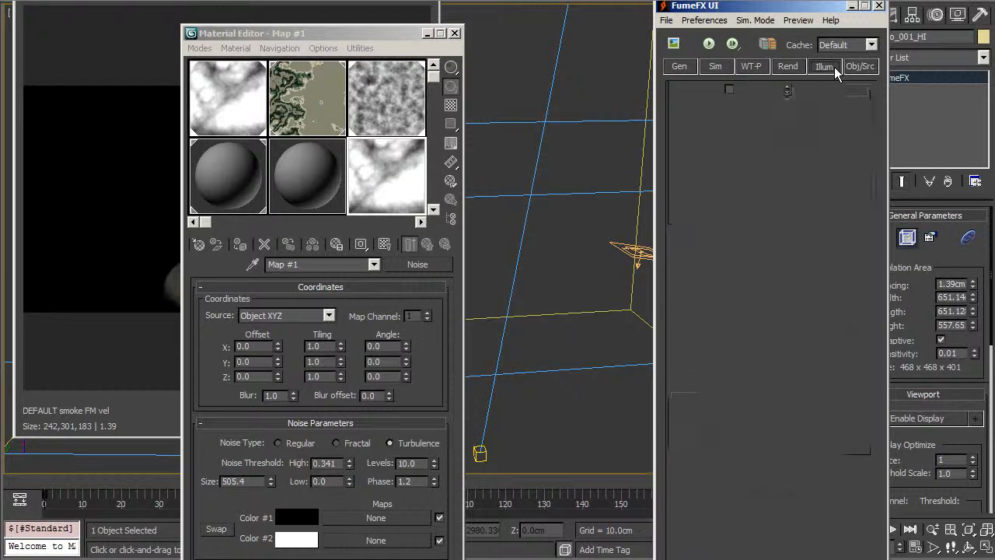
Review Spot001 and Spot002 in the lights list, toggling multiple scattering off and back on.
{"action": "left_click", "coordinate": [707, 129]}
{"action": "left_click", "coordinate": [704, 118]}
{"action": "left_click", "coordinate": [708, 130]}
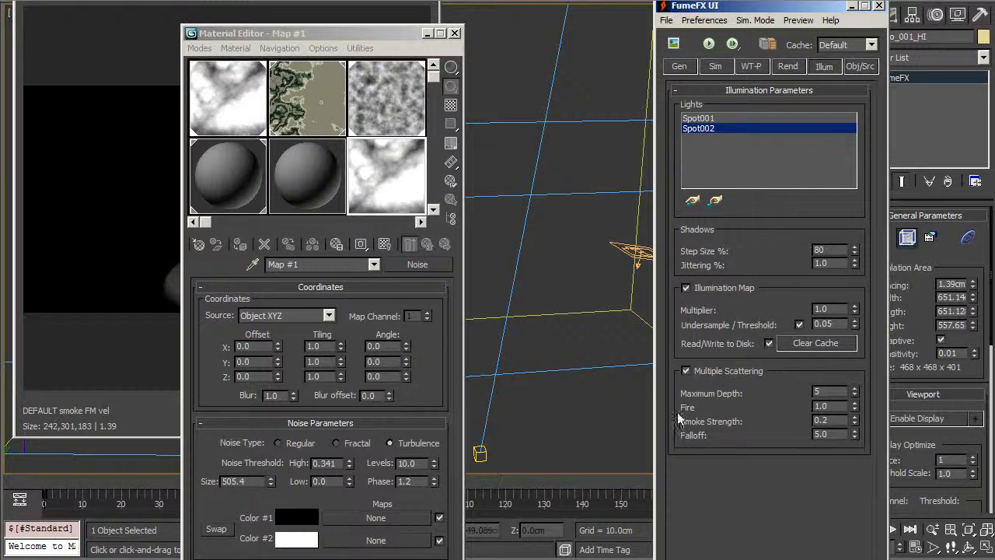
{"action": "left_click", "coordinate": [687, 372]}
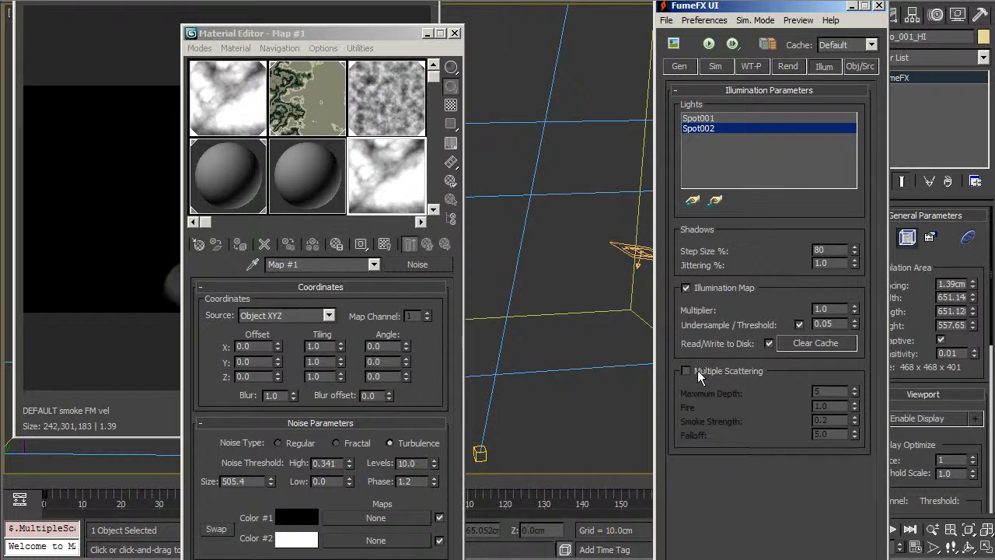
{"action": "left_click", "coordinate": [686, 370]}
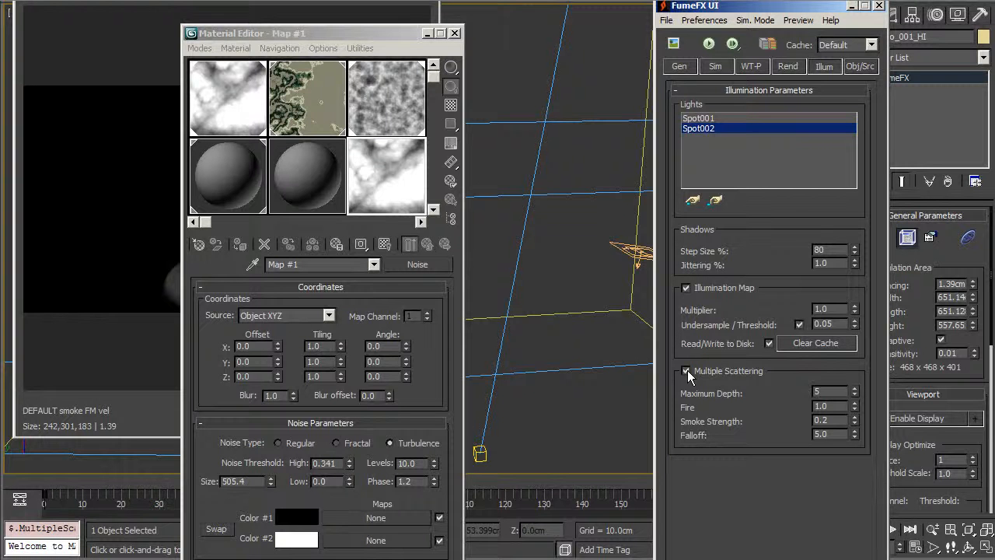
Browse the Rend, WT-P and Sim tabs and inspect the wavelet turbulence output path.
{"action": "left_click", "coordinate": [789, 67]}
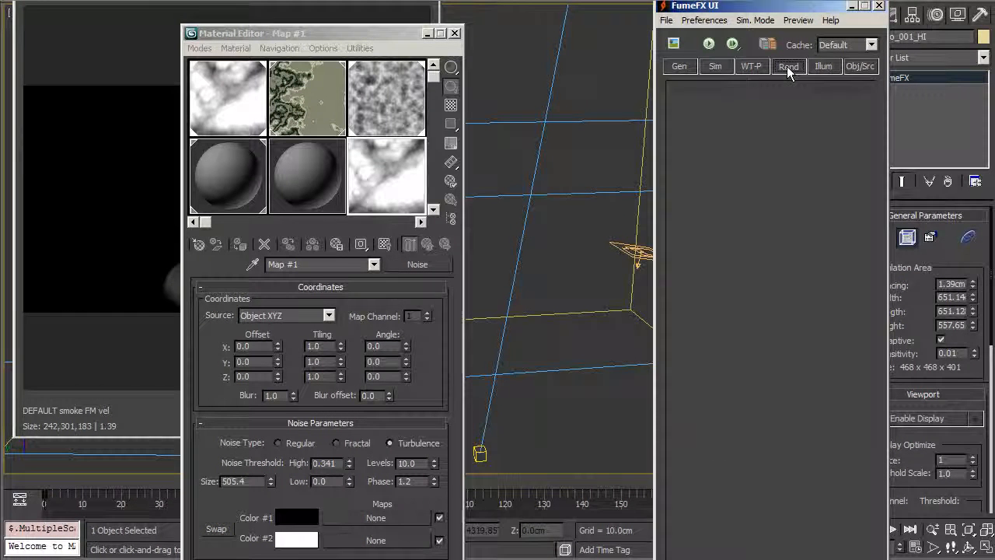
{"action": "left_click", "coordinate": [754, 66]}
{"action": "left_click", "coordinate": [715, 66]}
{"action": "left_click", "coordinate": [752, 66]}
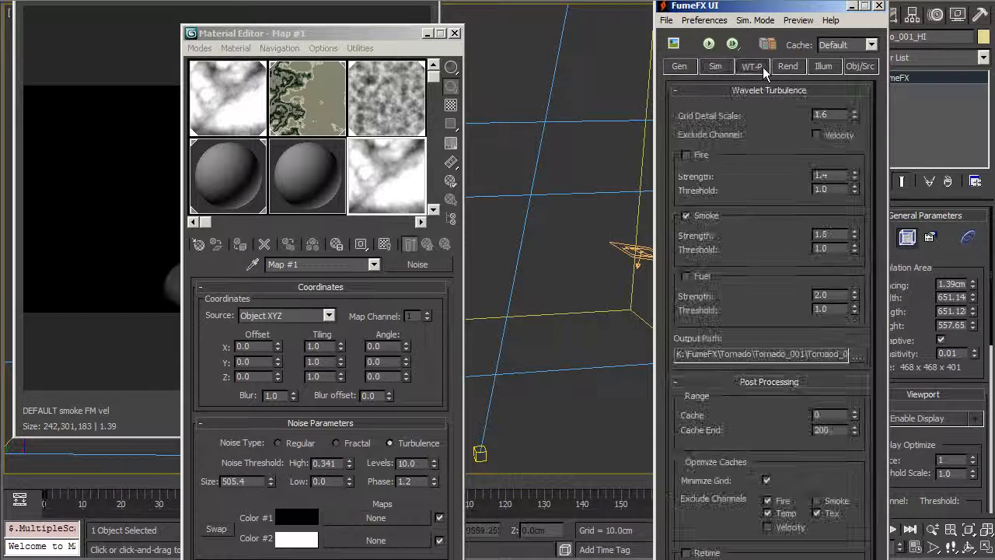
{"action": "scroll", "coordinate": [785, 113], "scroll_direction": "down", "scroll_amount": 2}
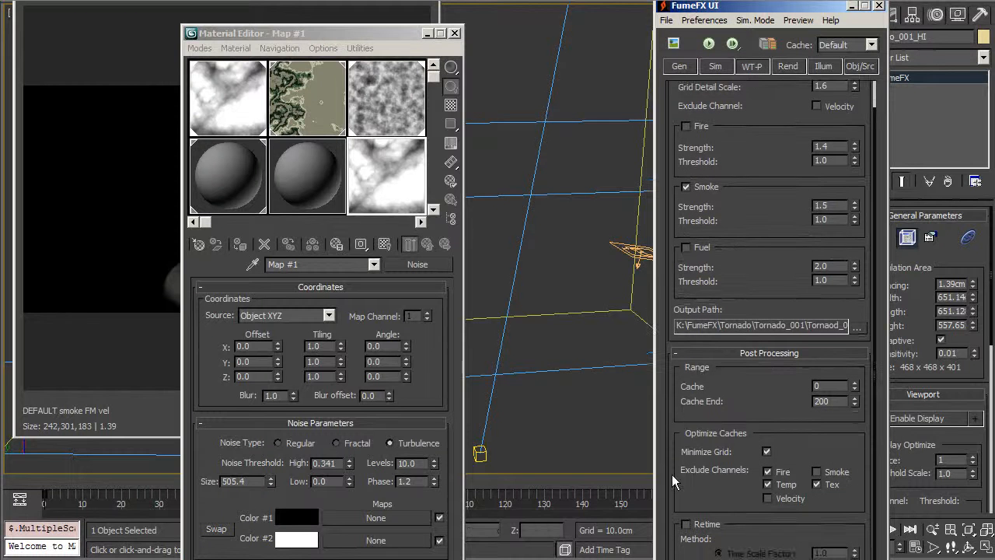
{"action": "left_click_drag", "start_coordinate": [717, 333], "coordinate": [832, 311]}
{"action": "double_click", "coordinate": [778, 330]}
{"action": "left_click", "coordinate": [778, 330]}
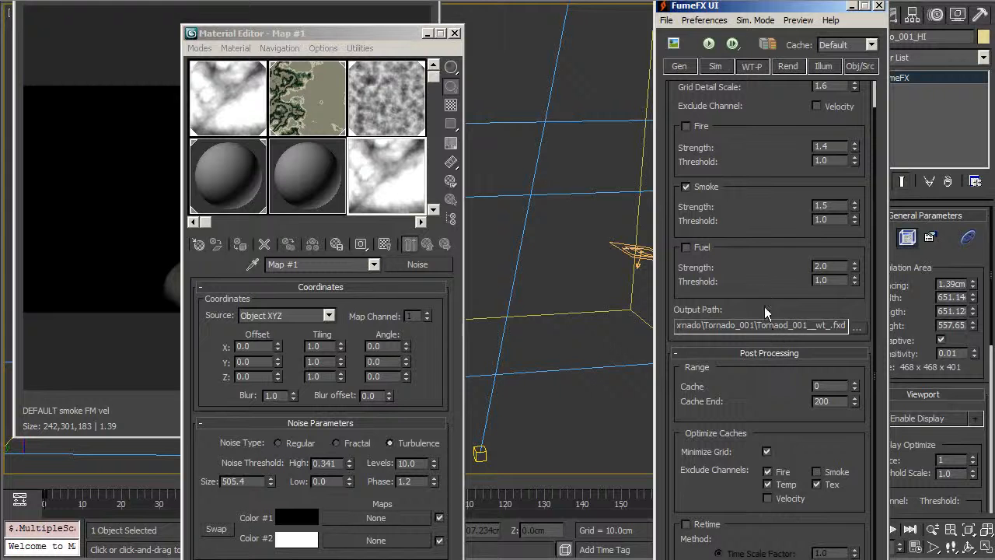
{"action": "scroll", "coordinate": [678, 85], "scroll_direction": "up", "scroll_amount": 1}
Check Maximum Iterations of 110 in the simulation parameters, then minimize the Material Editor.
{"action": "left_click", "coordinate": [715, 68]}
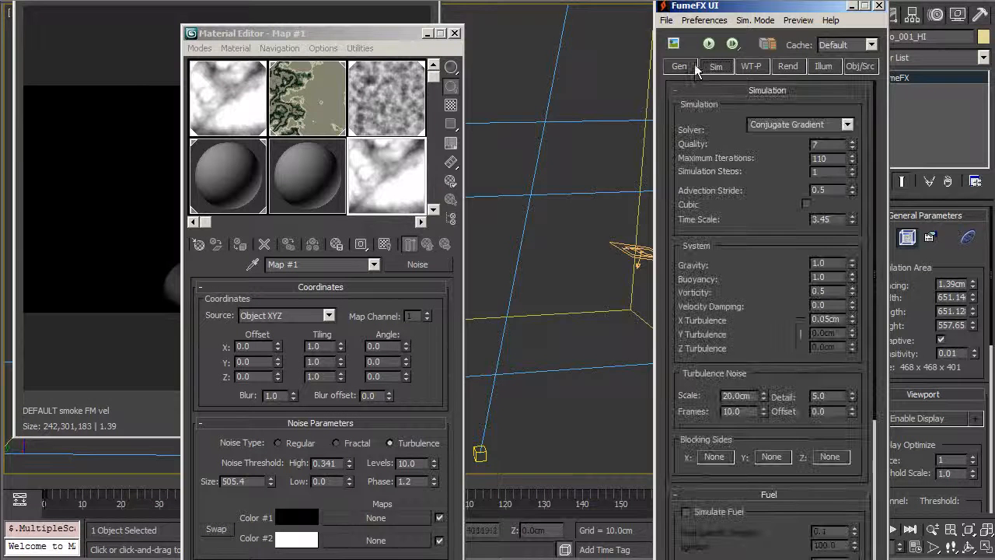
{"action": "double_click", "coordinate": [834, 160]}
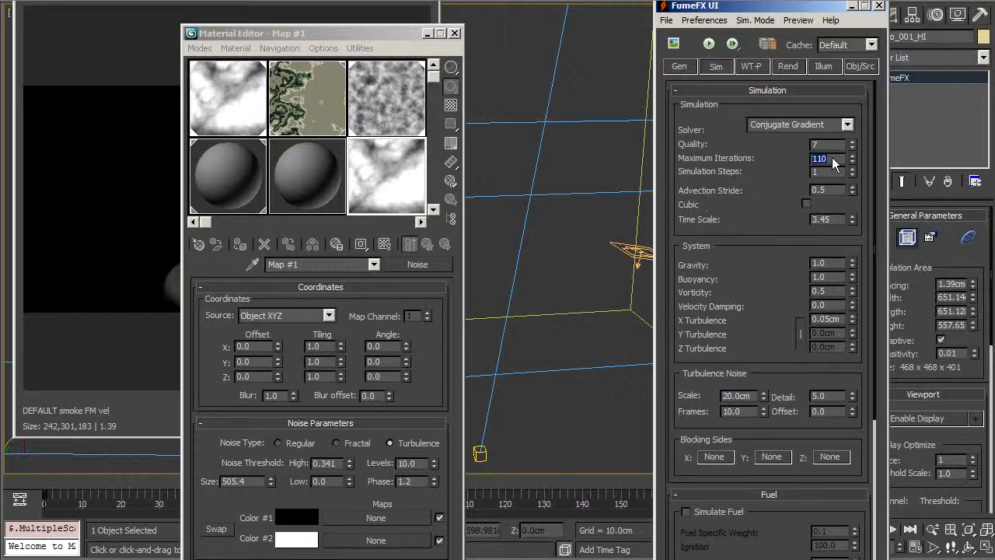
{"action": "left_click", "coordinate": [752, 185]}
{"action": "mouse_move", "coordinate": [752, 185]}
{"action": "left_mouse_down"}
{"action": "mouse_move", "coordinate": [752, 149]}
{"action": "mouse_move", "coordinate": [756, 186]}
{"action": "left_mouse_up"}
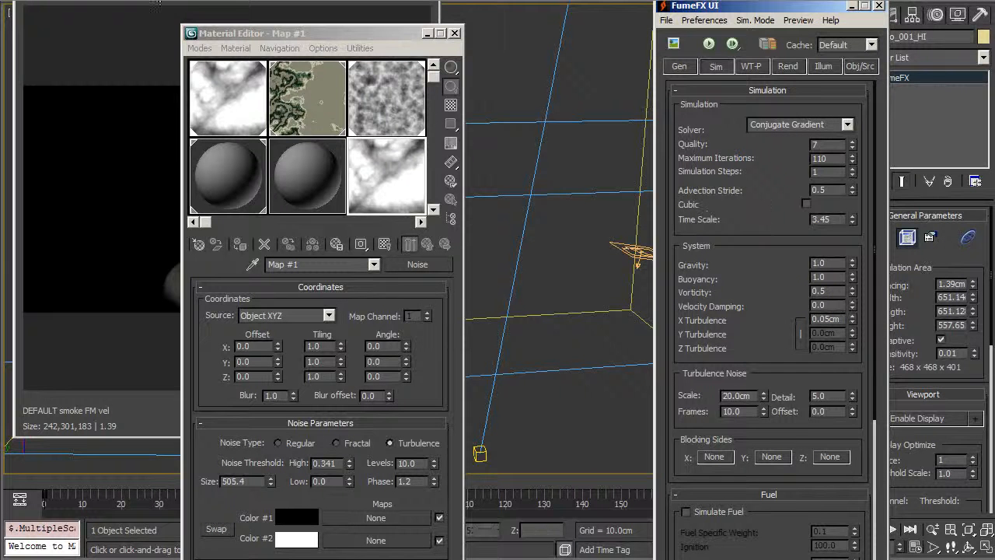
{"action": "left_click", "coordinate": [428, 34]}
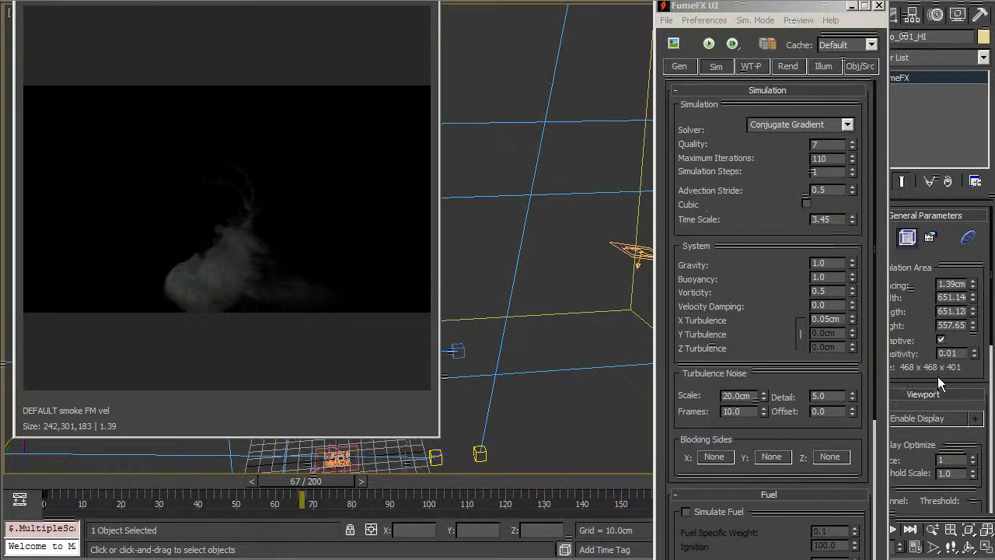
Switch to FumeFX's general parameters showing output frames 19–200.
{"action": "left_click", "coordinate": [751, 66]}
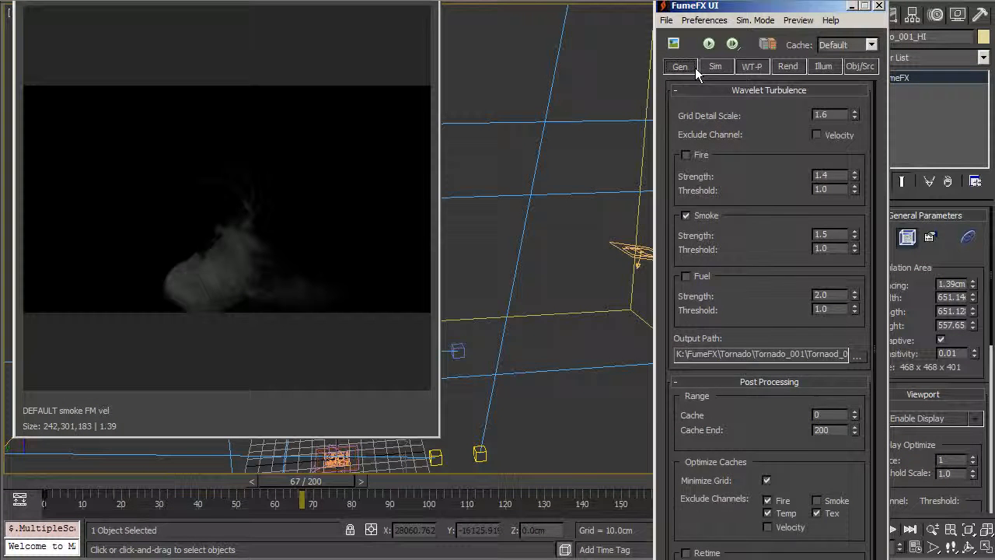
{"action": "left_click", "coordinate": [679, 67]}
{"action": "left_click_drag", "start_coordinate": [767, 148], "coordinate": [793, 161]}
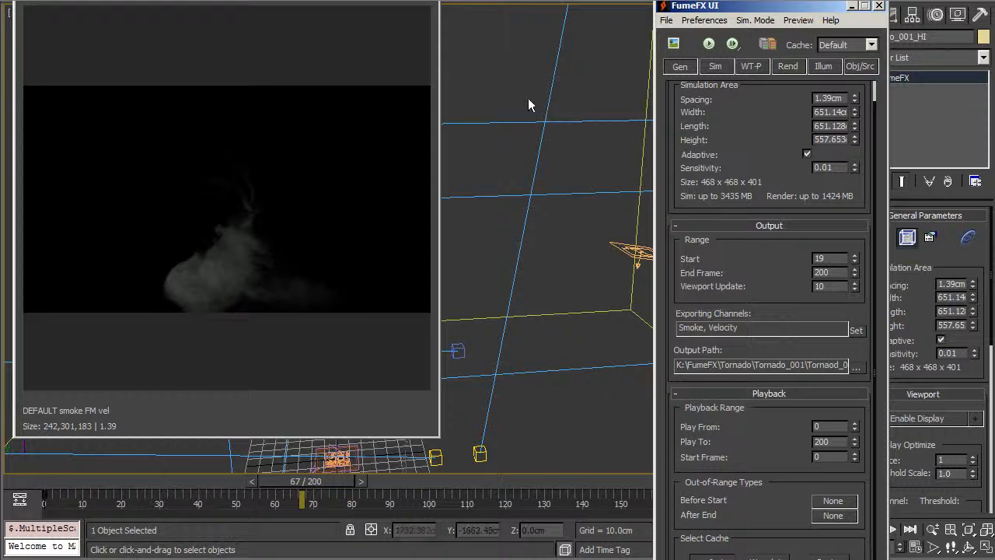
Reposition and enlarge the Output Preview window showing the frame-67 smoke puff.
{"action": "left_click_drag", "start_coordinate": [397, 0], "coordinate": [417, 0]}
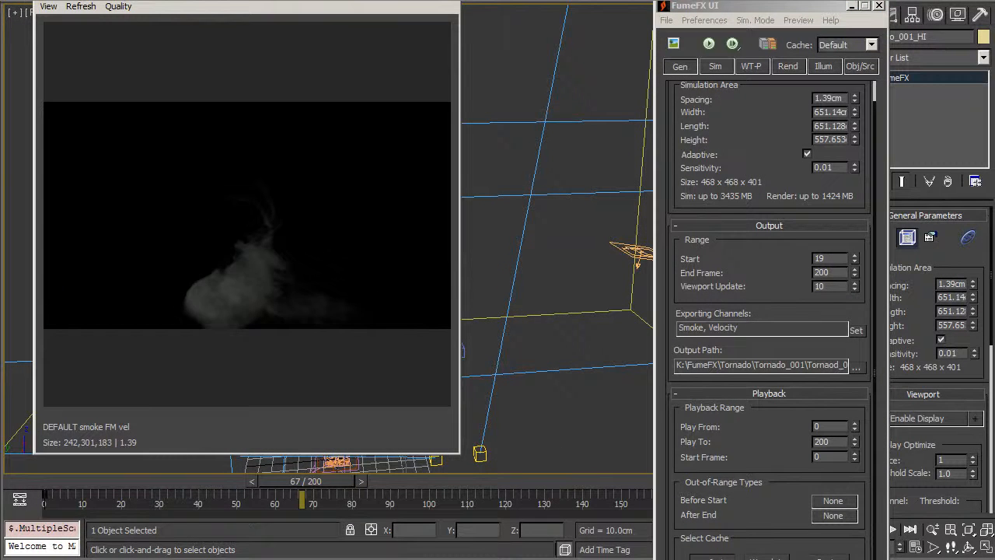
{"action": "left_click_drag", "start_coordinate": [33, 0], "coordinate": [38, 0]}
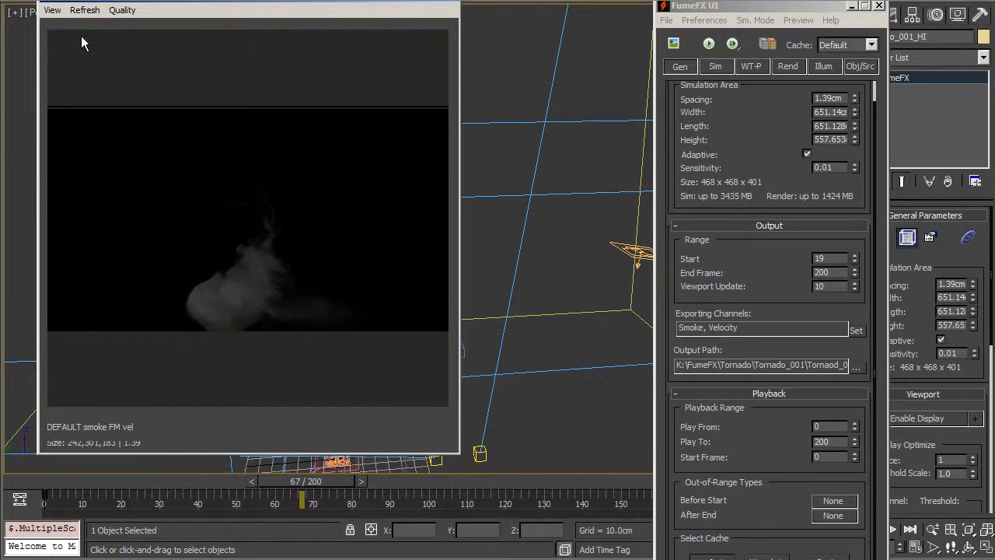
{"action": "left_click_drag", "start_coordinate": [457, 456], "coordinate": [529, 523]}
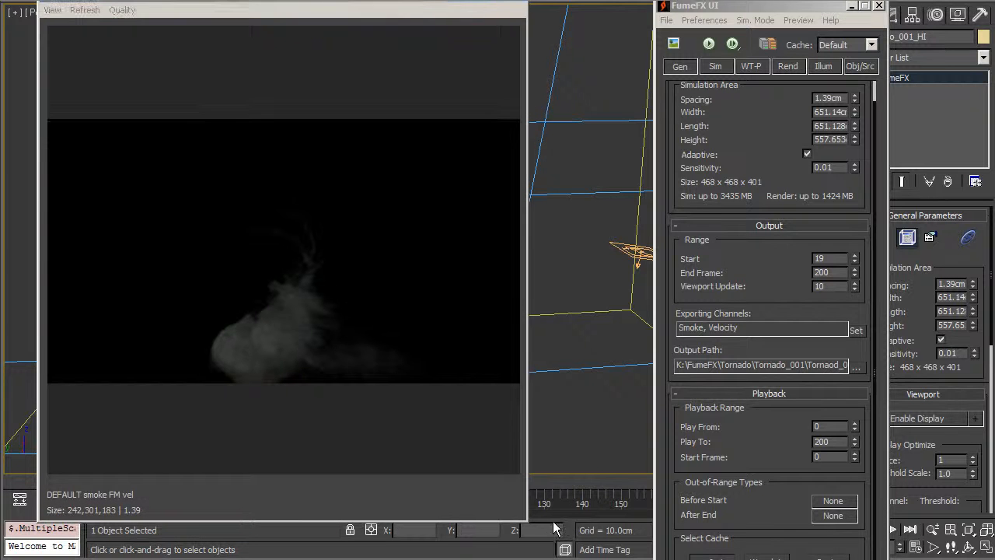